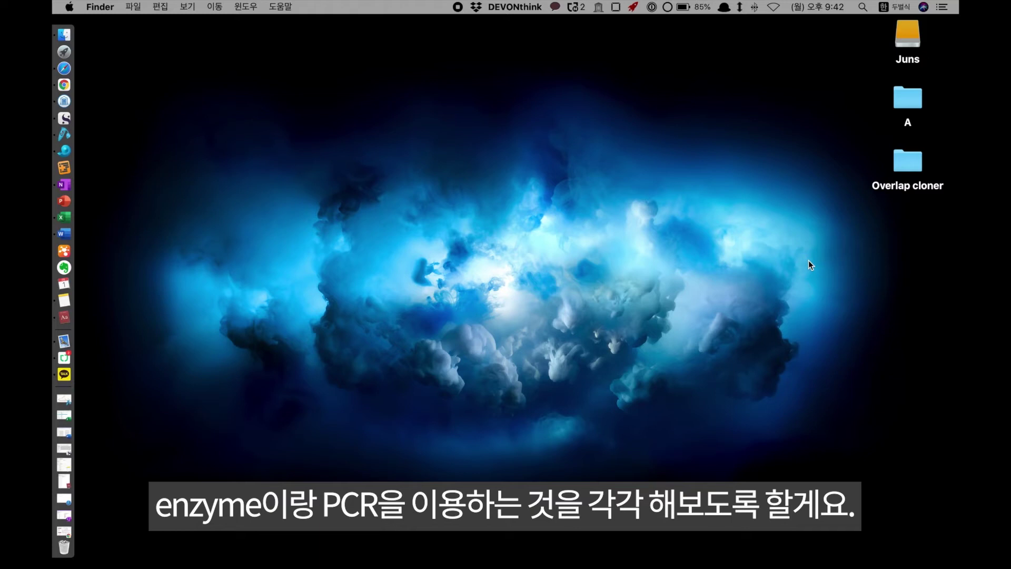
- Inspect EGFP on the Tet_On_eGFP plasmid map and select the region from the KpnI site to the SpeI site
left_click(903, 168)
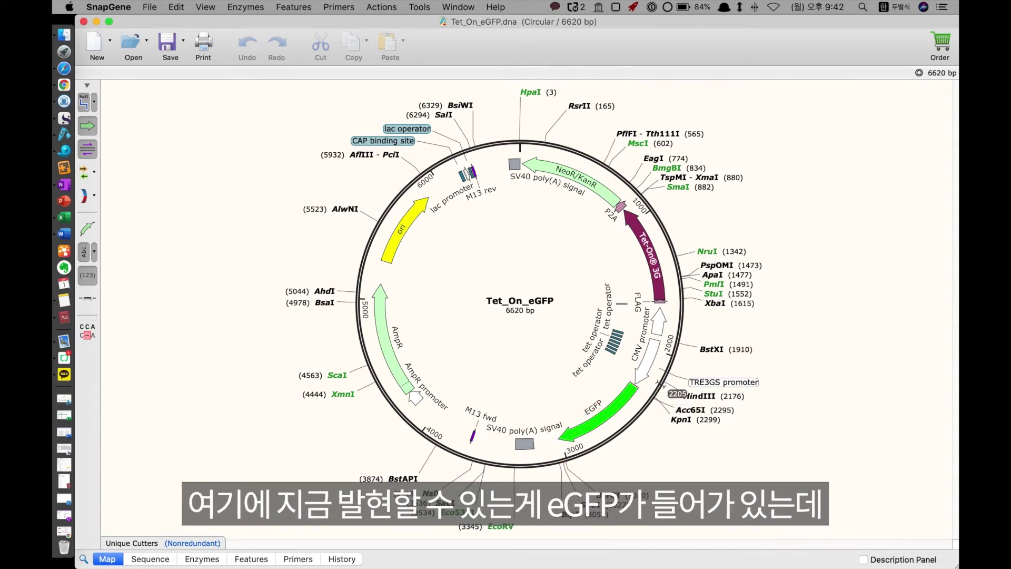
left_click(612, 409)
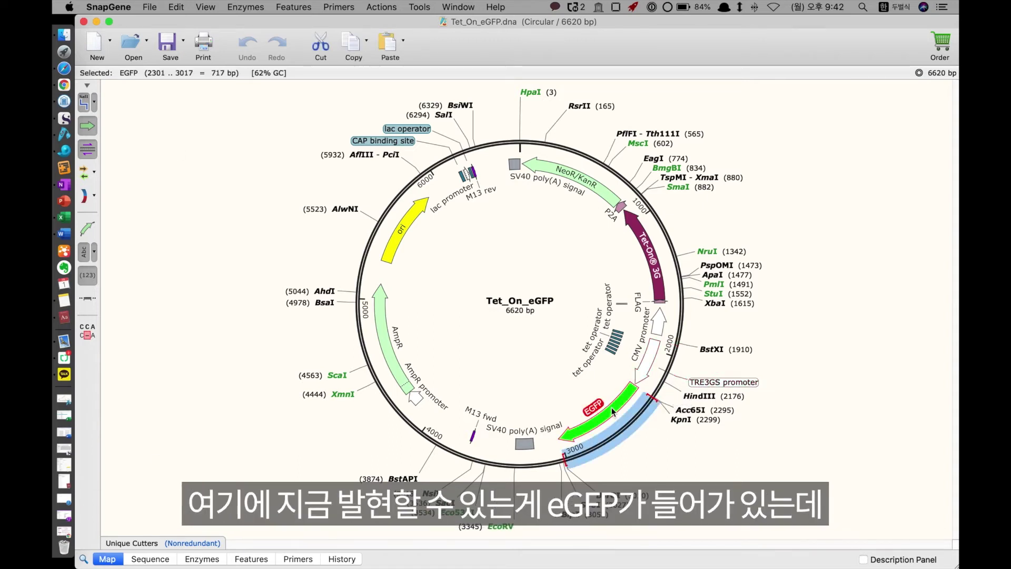
left_click(619, 460)
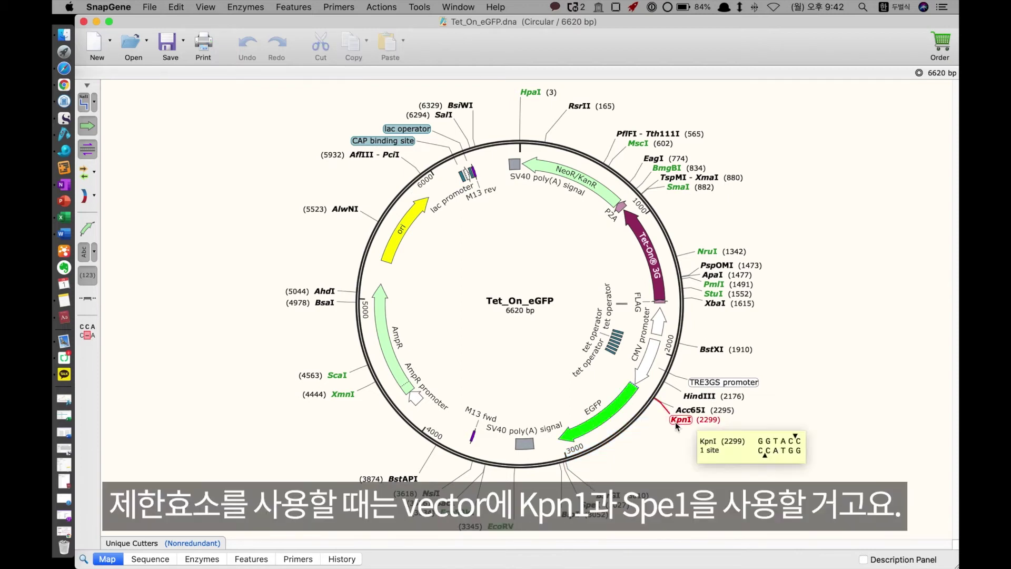
left_click(675, 422)
left_click(592, 504, "shift")
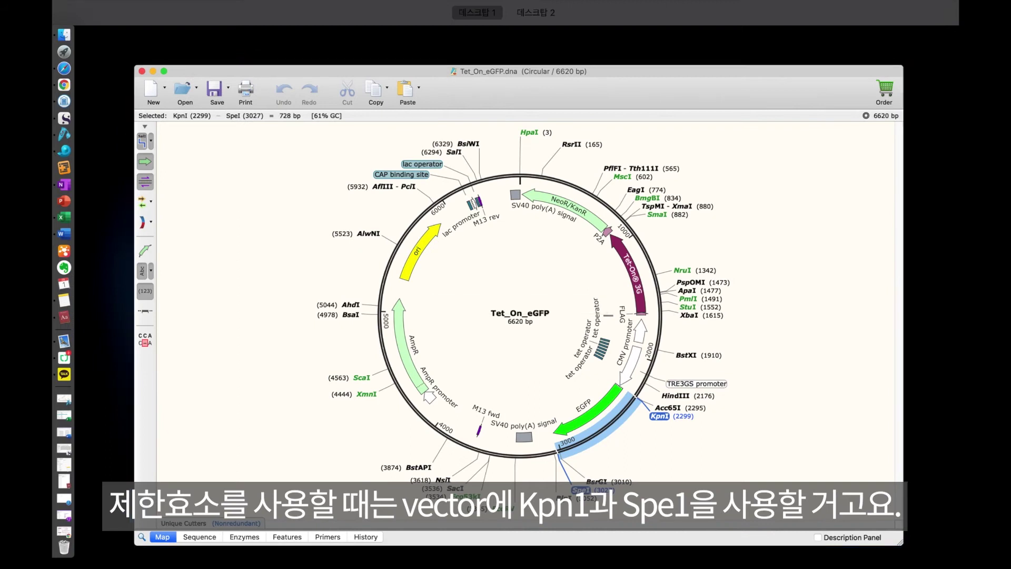
- Switch to mCherry_OC_Restriction and examine the primers annealed at both ends of mCherry in the sequence view
key("ctrl+Up")
scroll(355, 416, "down", 8)
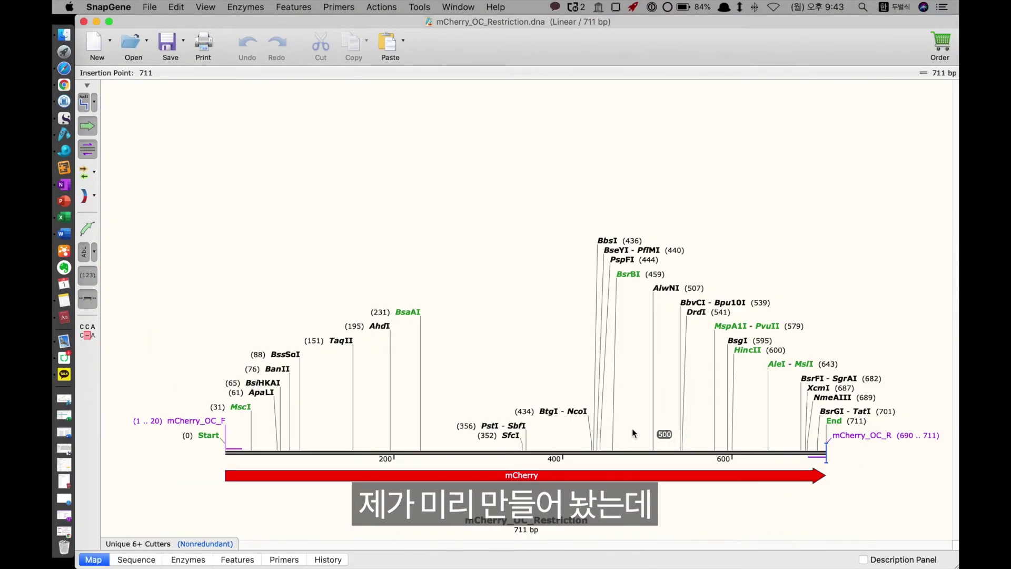
left_click(485, 315)
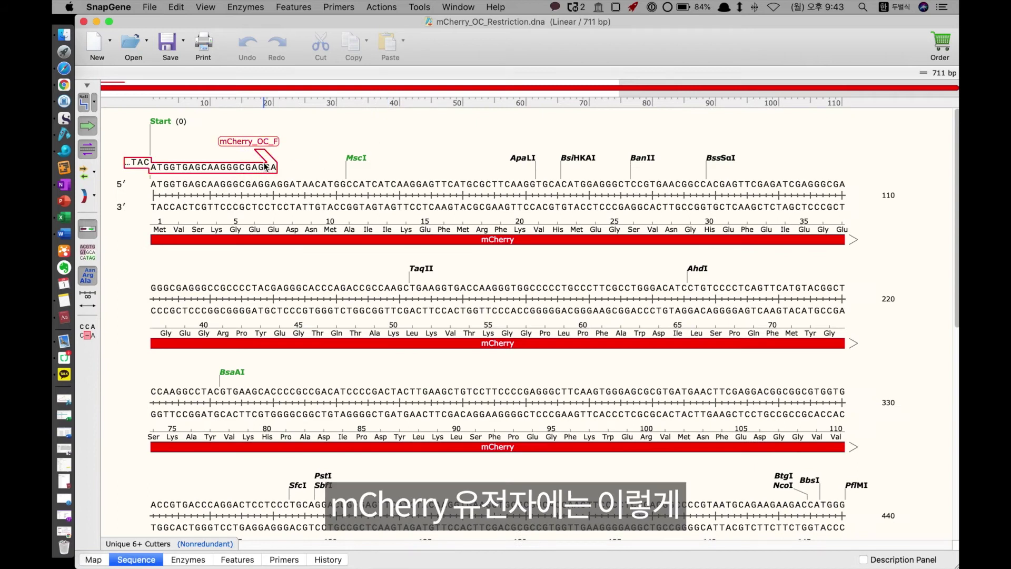
left_click(271, 168)
scroll(625, 513, "down", 10)
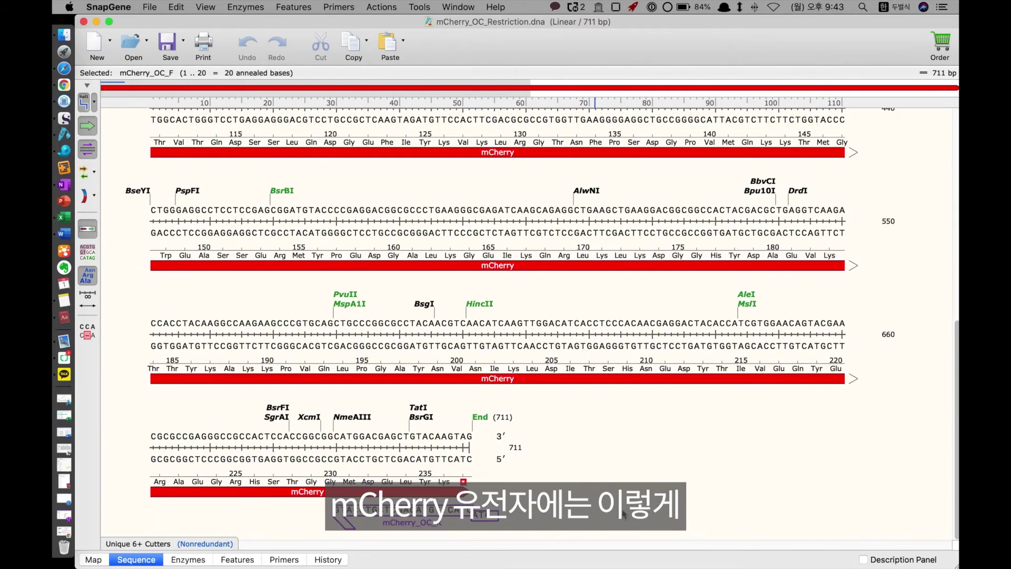
scroll(471, 521, "up", 10)
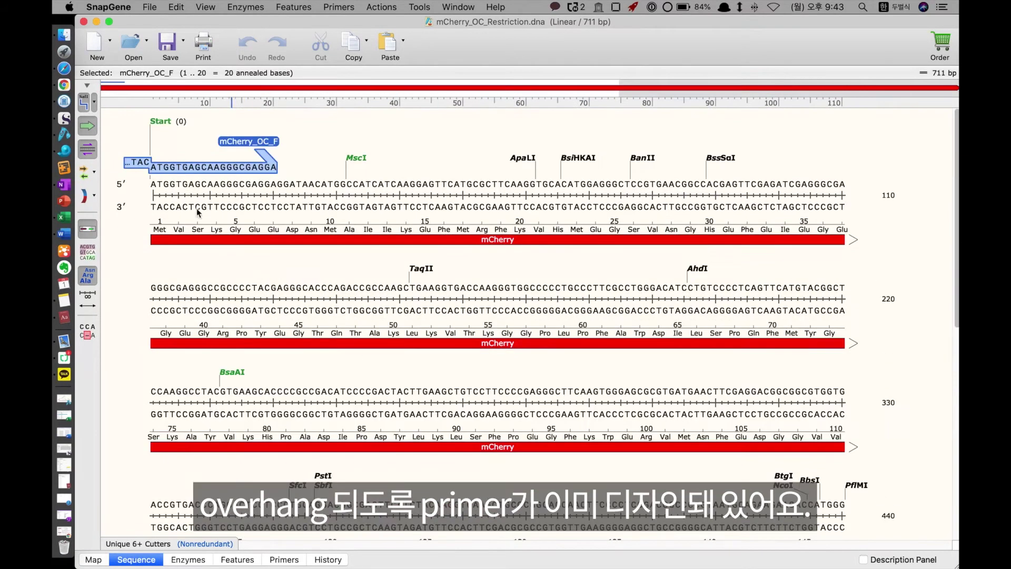
- Open the mCherry_OC_F primer, highlight its 5' overhang CTACCCTCGTAAAGGTAC, and close the editor without changes
double_click(176, 167)
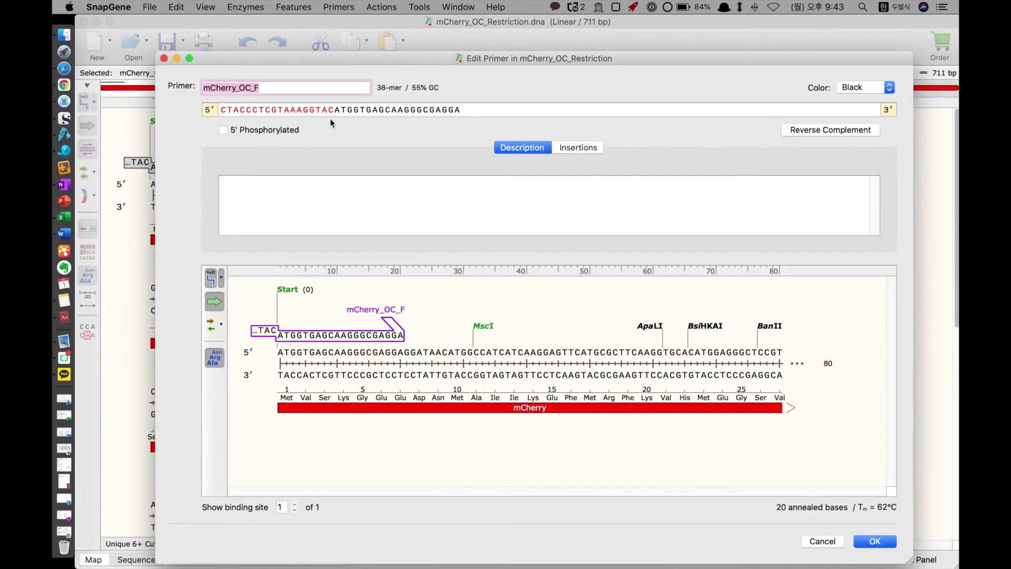
left_click_drag(333, 111, 193, 109)
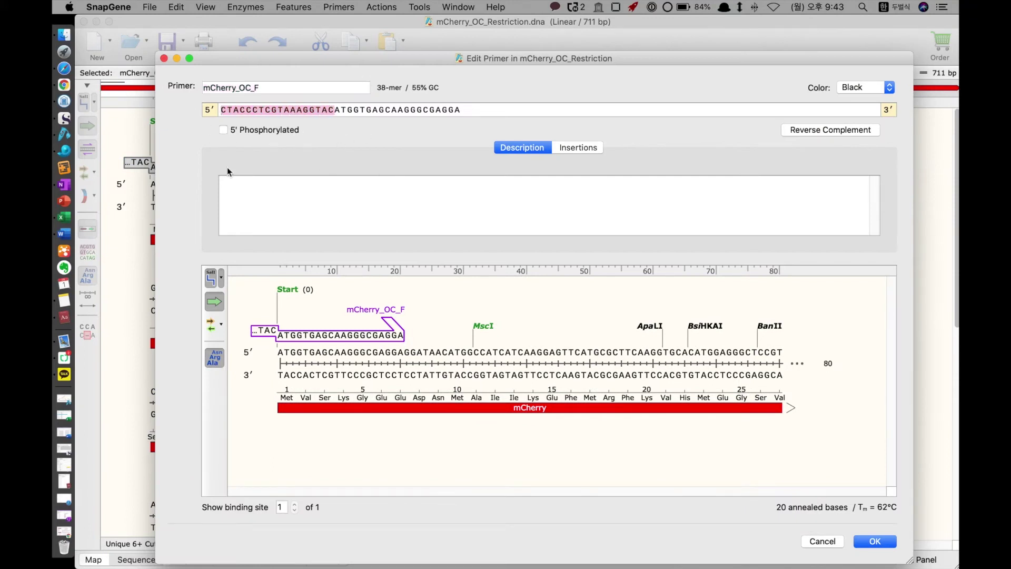
key("Escape")
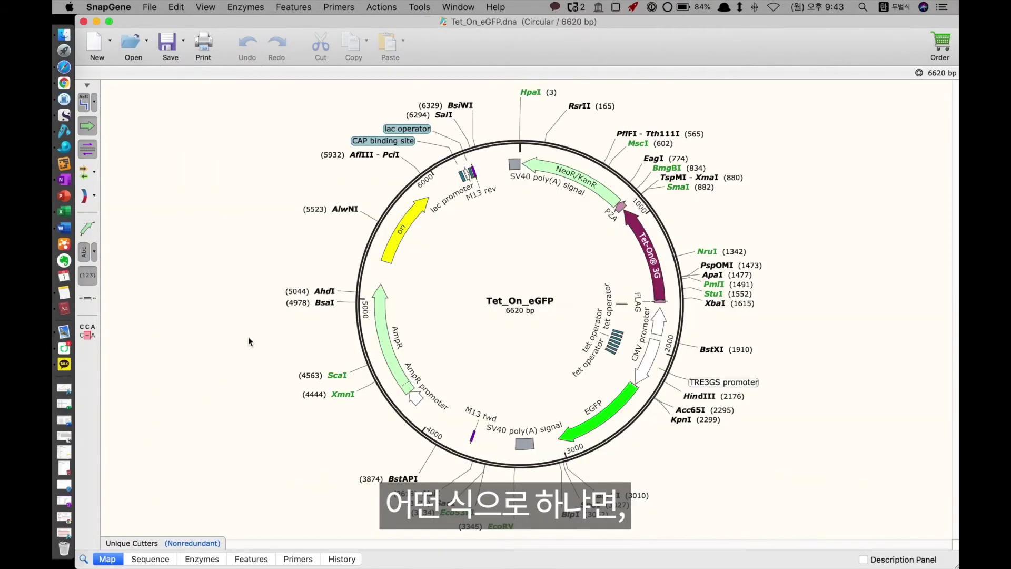
- Display the EGFP region of Tet_On_eGFP at sequence level and select from the KpnI site to the SpeI site
left_click(160, 559)
left_click(408, 88)
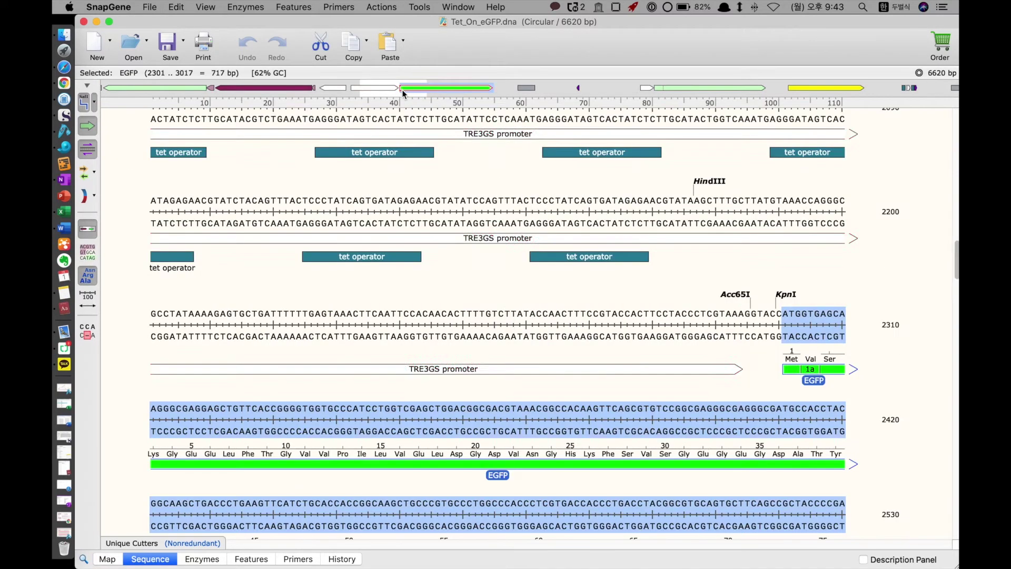
left_click(786, 294)
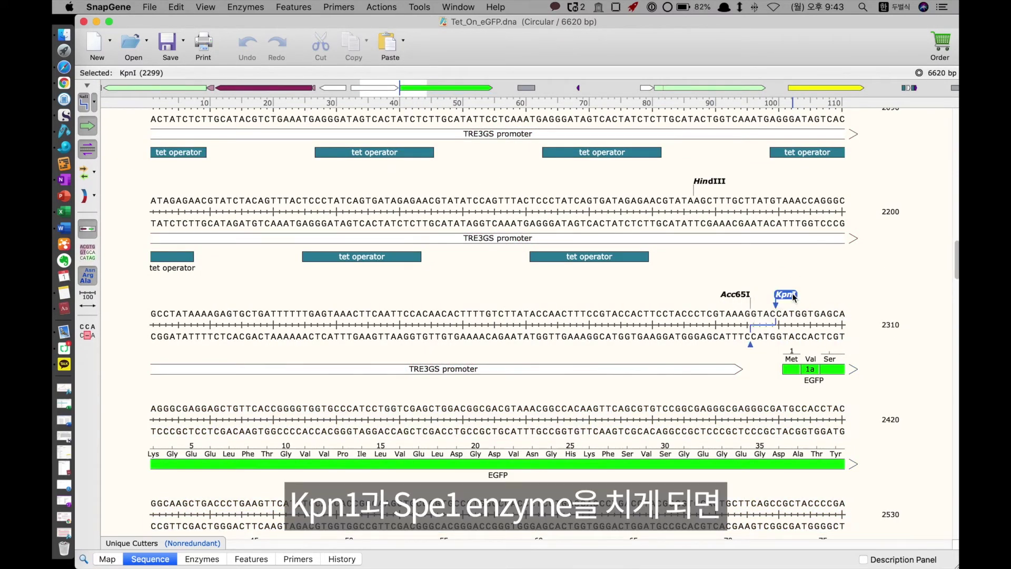
scroll(792, 293, "down", 10)
scroll(793, 294, "down", 5)
left_click(521, 286, "shift")
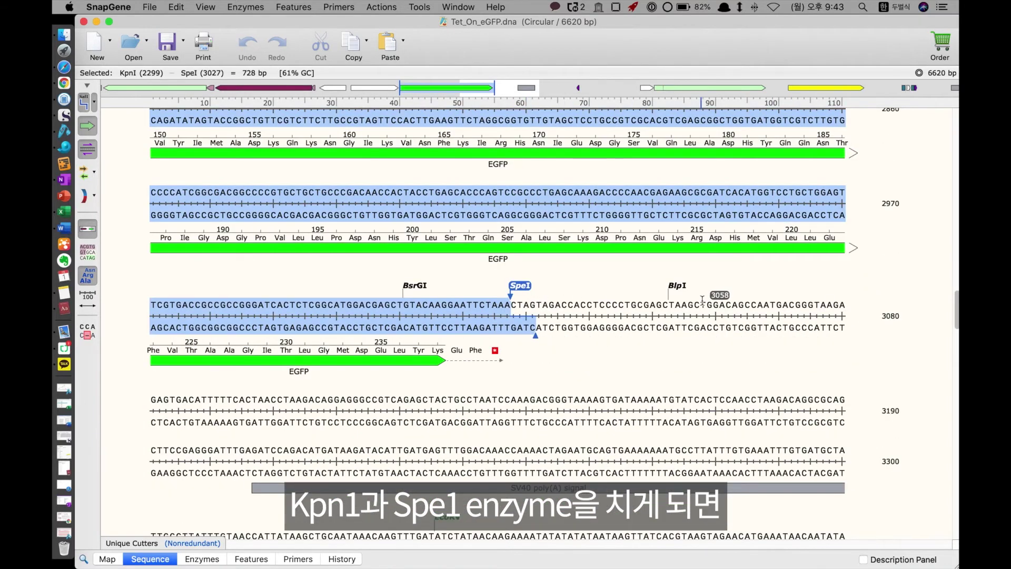
scroll(690, 316, "up", 8)
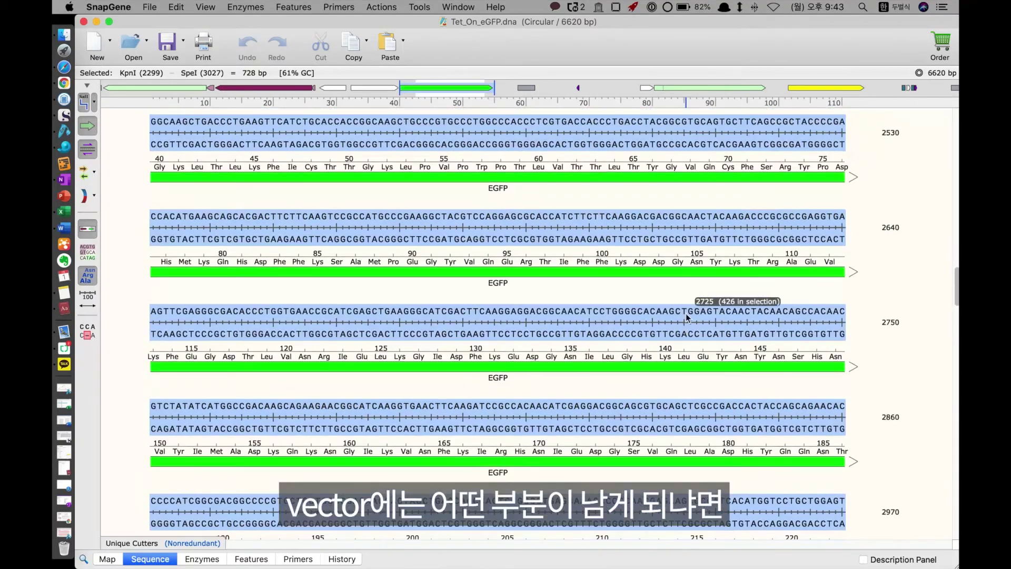
scroll(686, 314, "up", 3)
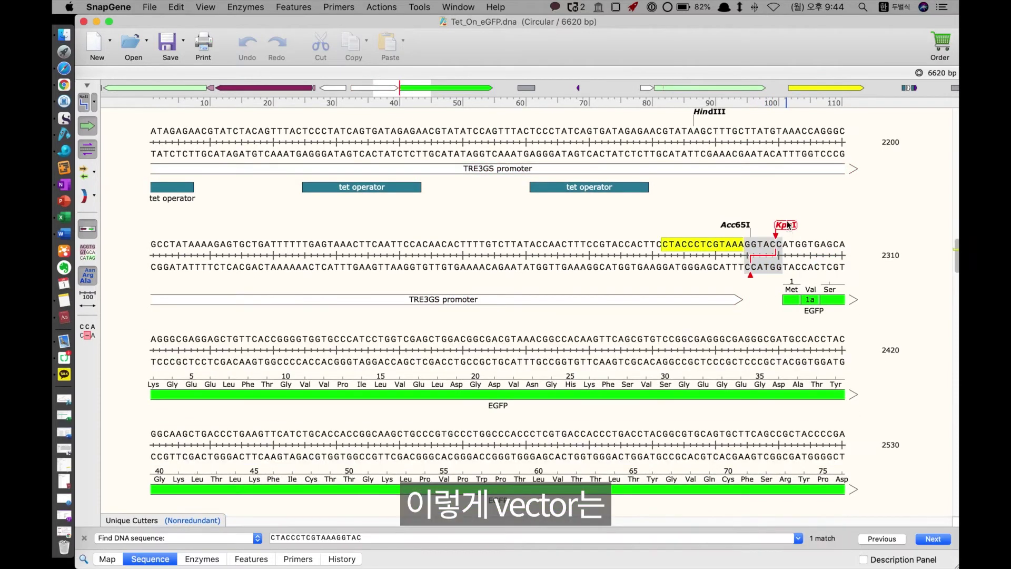
- Close the DNA search and examine how KpnI and SpeI cut the vector on either side of EGFP
key("Escape")
left_click(787, 222)
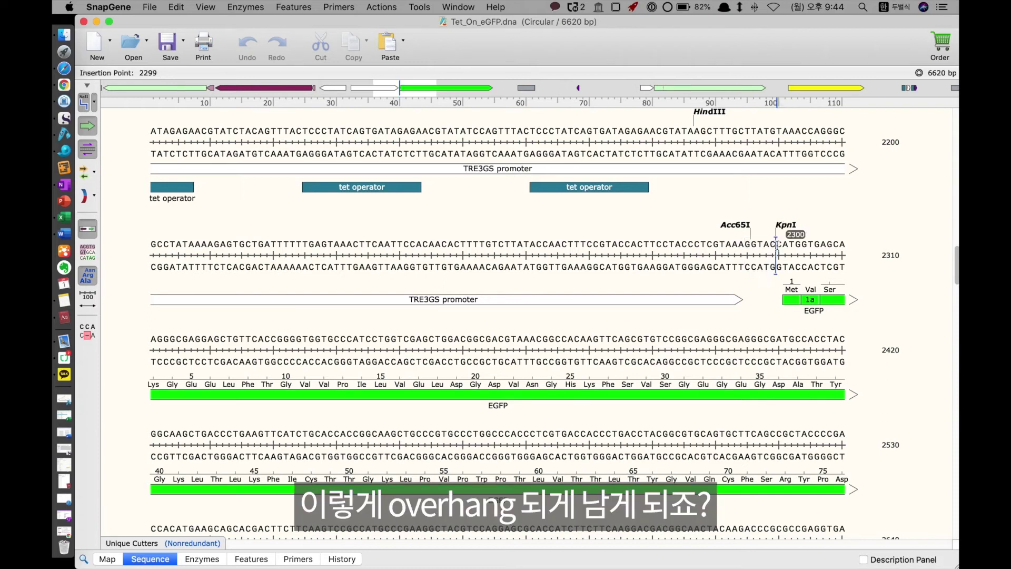
left_click(788, 224)
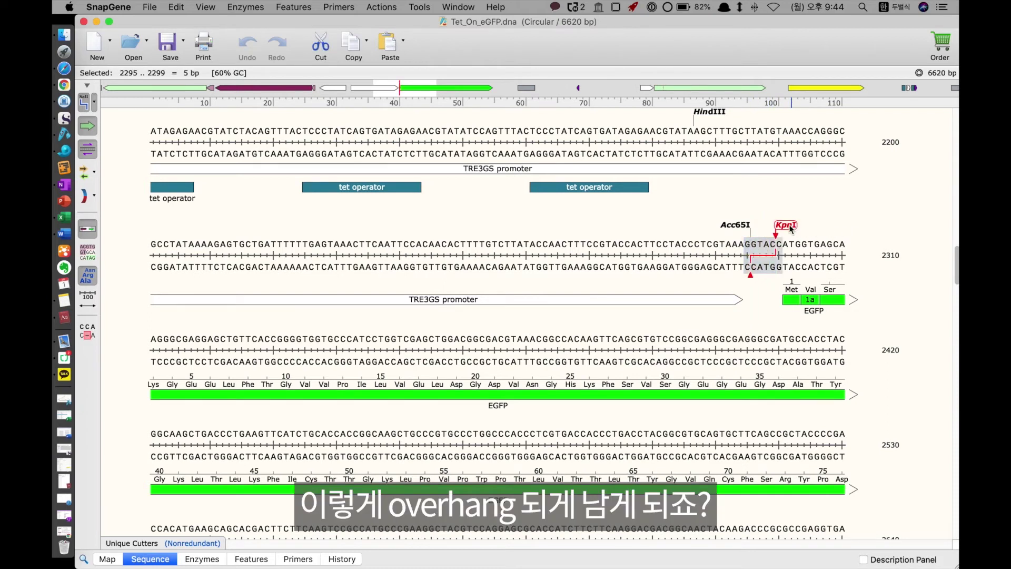
left_click(787, 226)
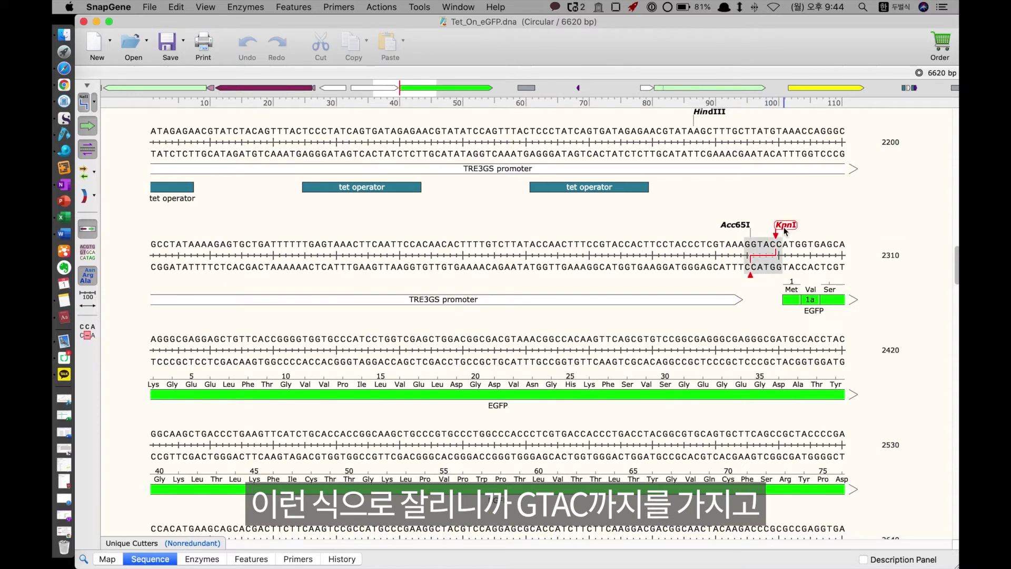
scroll(786, 227, "down", 10)
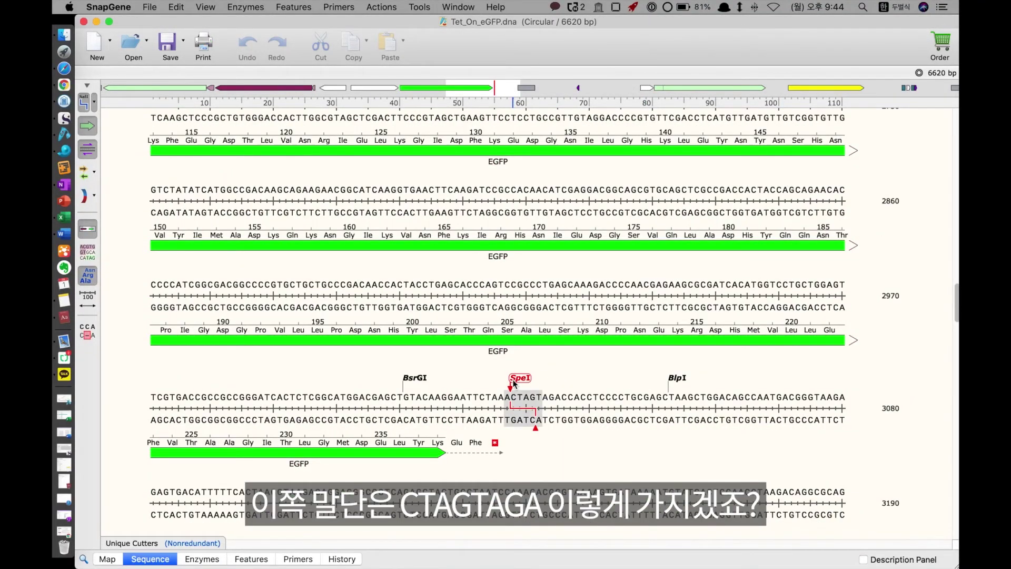
mouse_move(519, 385)
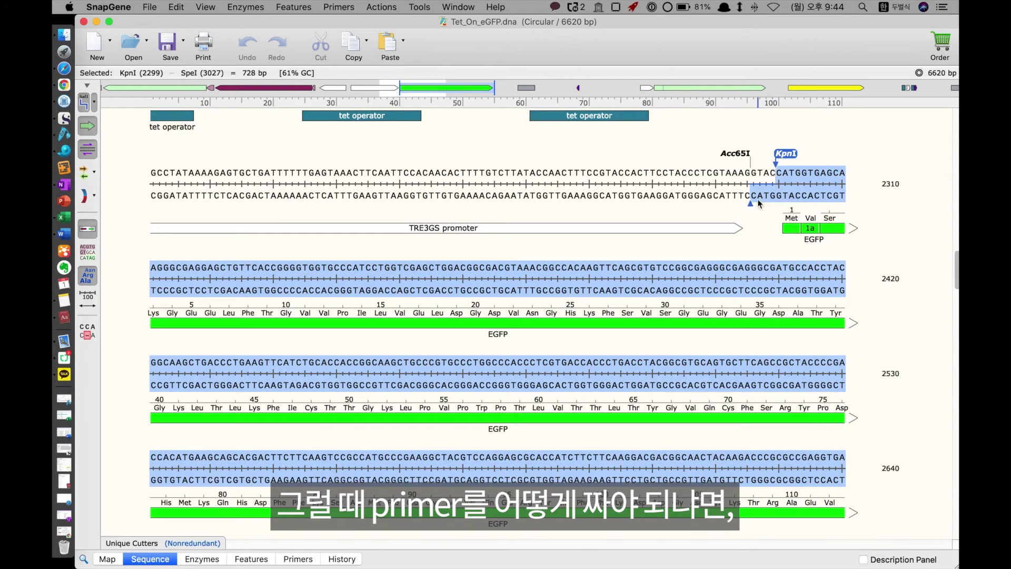
- Select the 18 bp directly upstream of the KpnI cut, bases 2282 to 2299, as the forward primer overlap
scroll(775, 227, "up", 2)
left_click(776, 230)
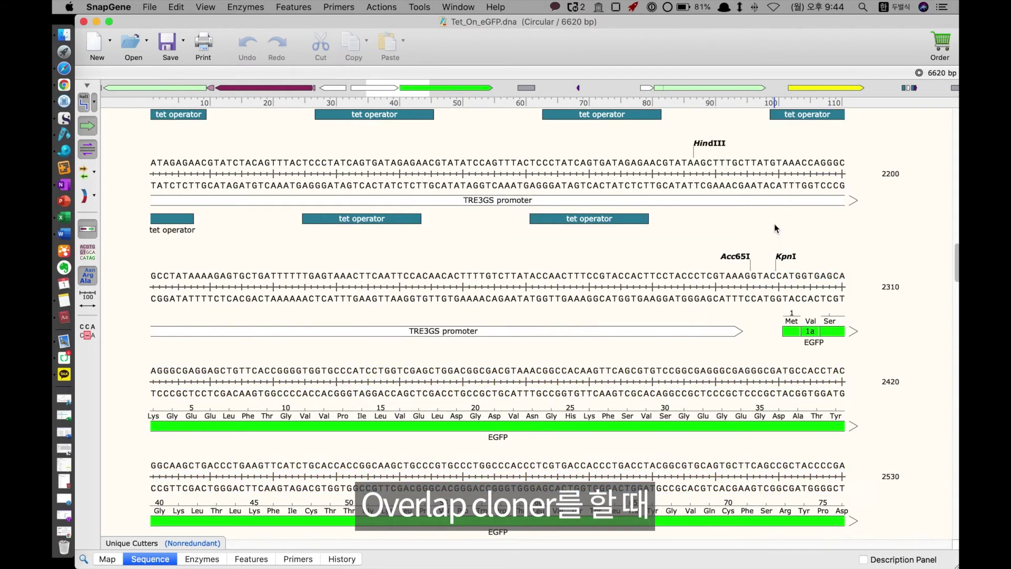
left_click_drag(772, 279, 667, 286)
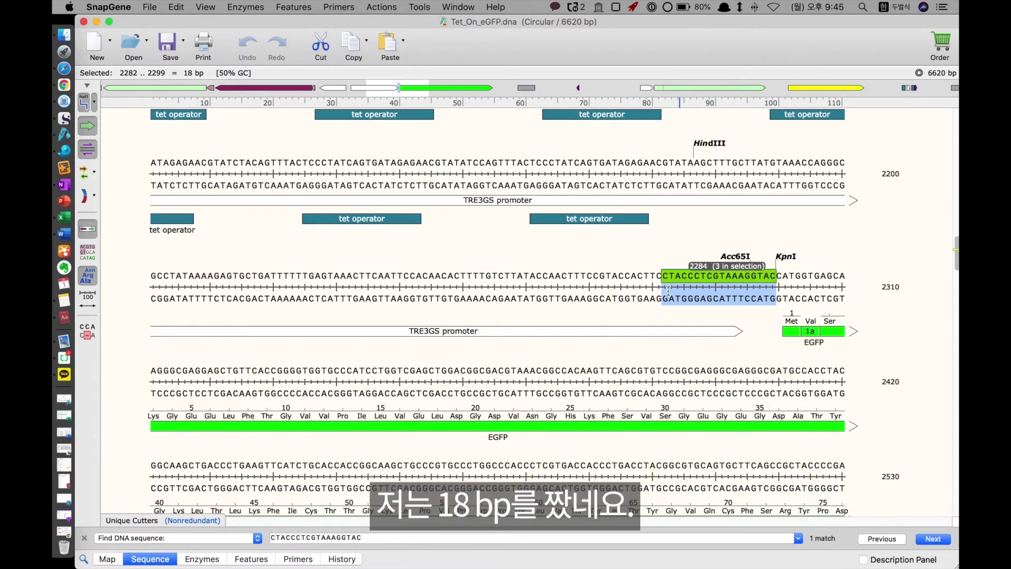
left_click_drag(661, 287, 780, 280)
left_click_drag(661, 287, 768, 284)
- Inspect the SpeI site and select 13 bp directly downstream of its bottom-strand cut, bases 3032 to 3044
scroll(660, 296, "down", 15)
left_click(662, 296)
left_click(520, 308)
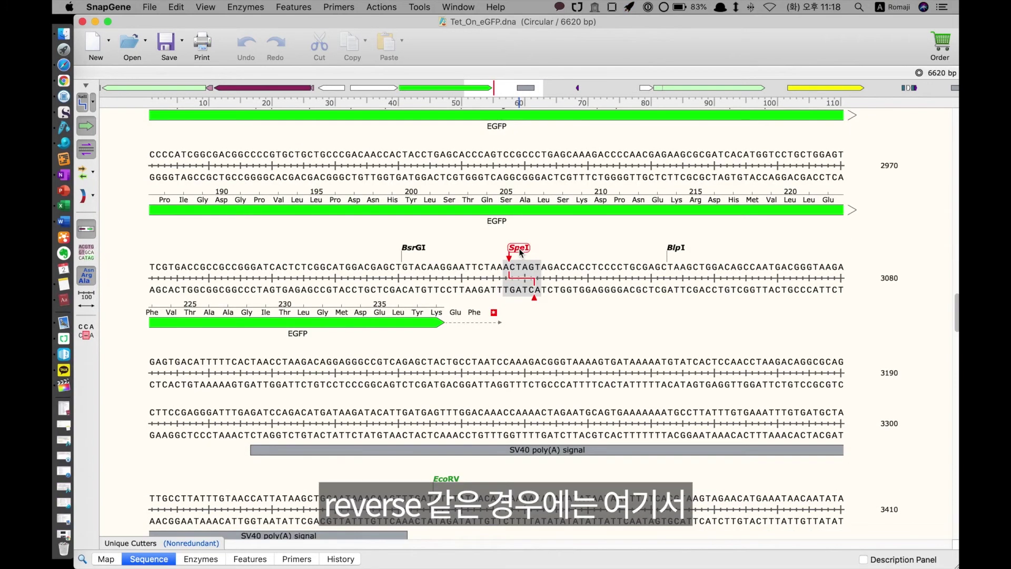
mouse_move(520, 252)
scroll(522, 253, "up", 3)
left_click_drag(535, 355, 569, 355)
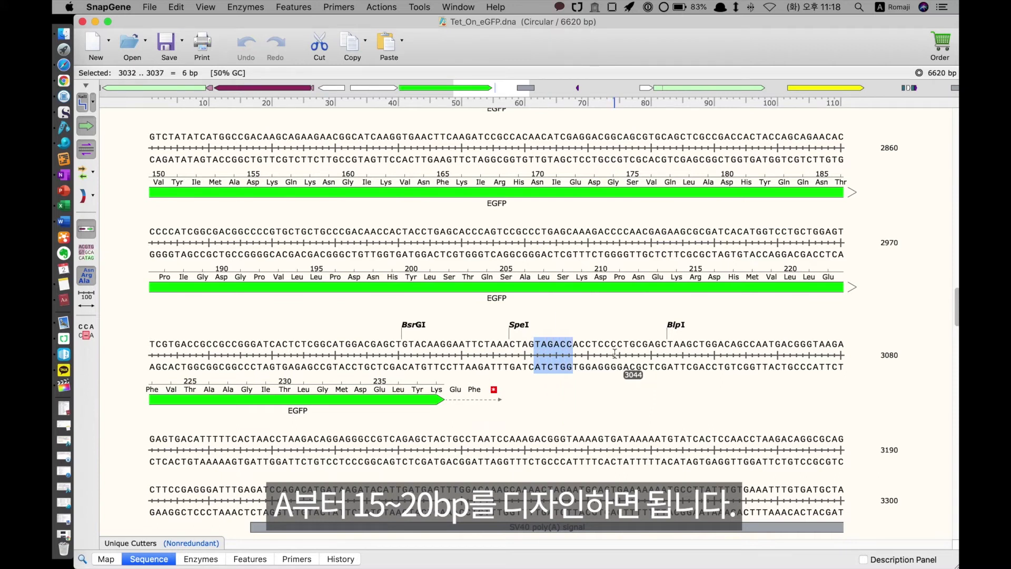
left_click(613, 353, "shift")
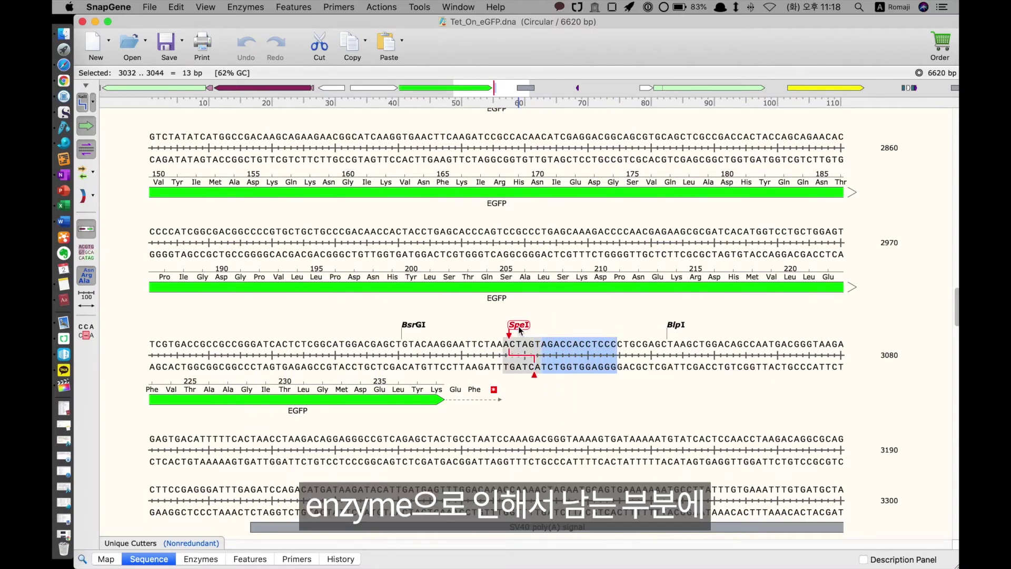
mouse_move(520, 329)
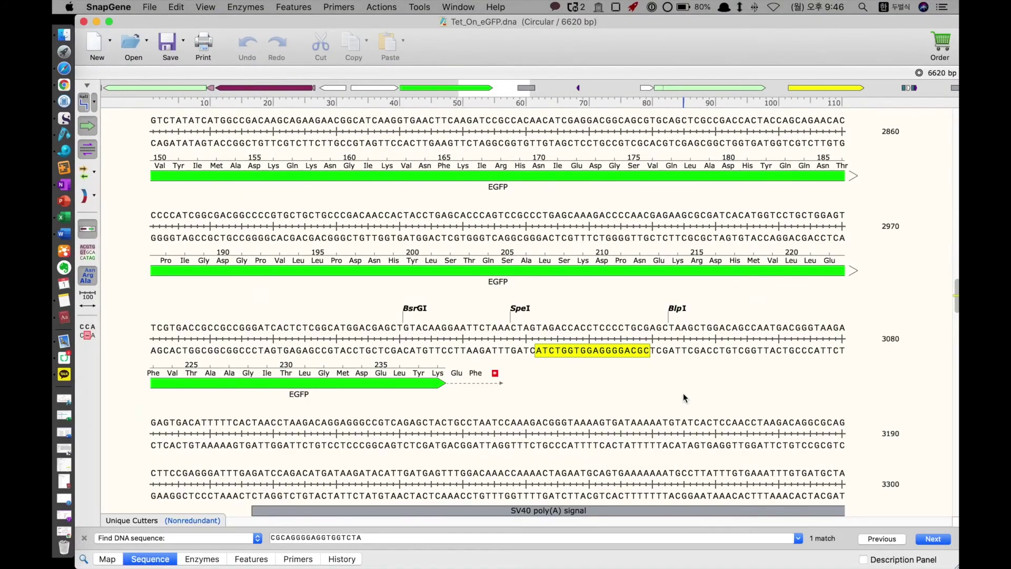
- Make a bottom-strand primer from the 18 bp downstream of the SpeI cut, bases 3032 to 3049, and select its sequence
left_click_drag(535, 339, 648, 333)
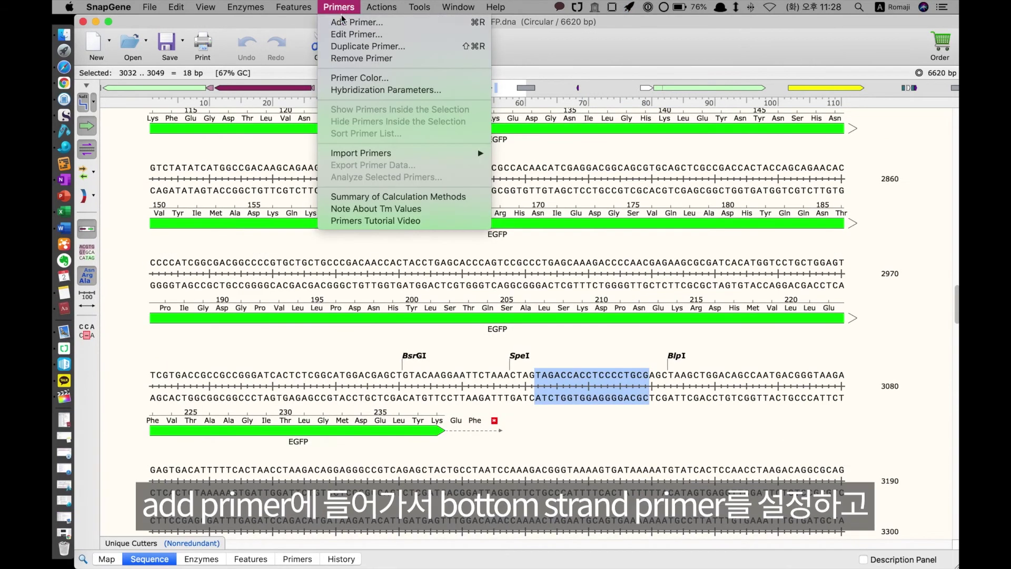
left_click(350, 22)
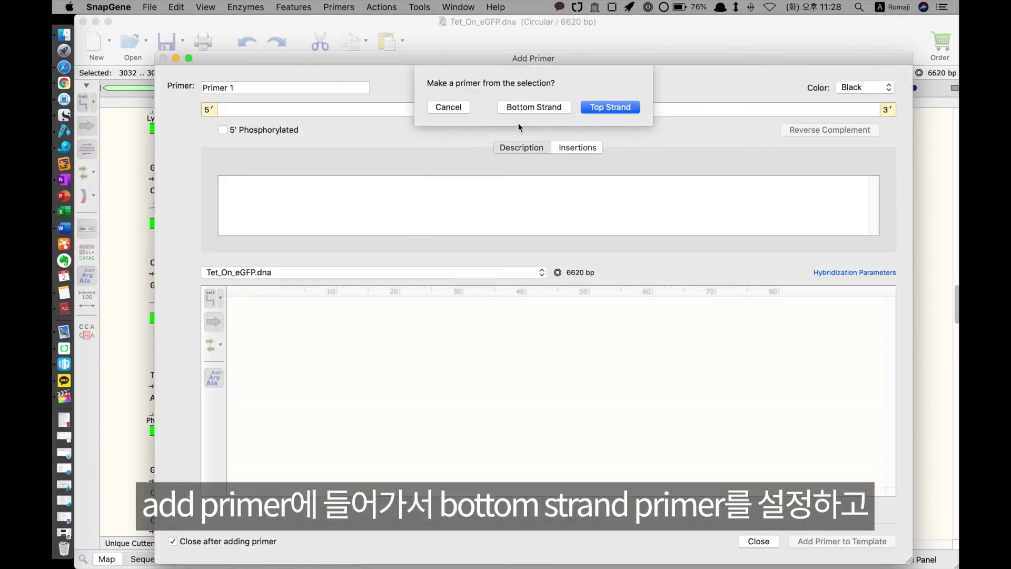
left_click(534, 107)
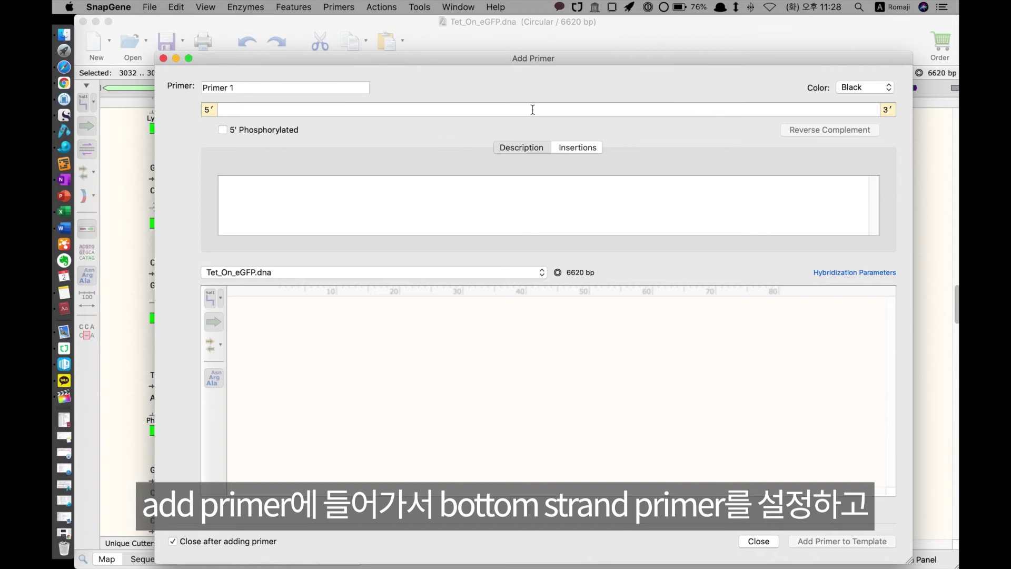
double_click(263, 109)
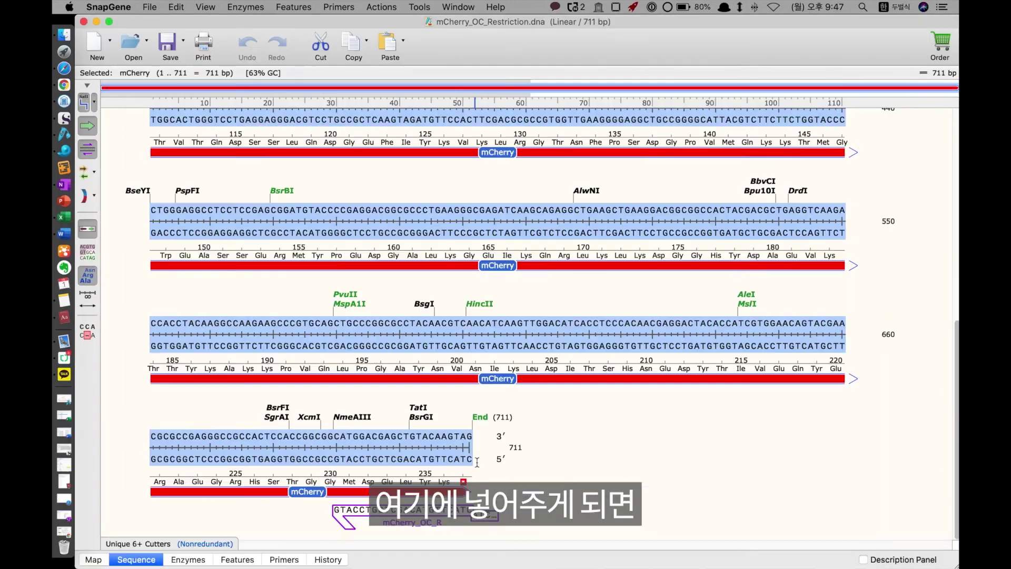
- Try adding a bottom-strand primer annealing to the last 22 bases of mCherry, 690 to 711, with the vector overlap as overhang
left_click_drag(471, 448, 333, 451)
key("super+shift+p")
left_click(528, 108)
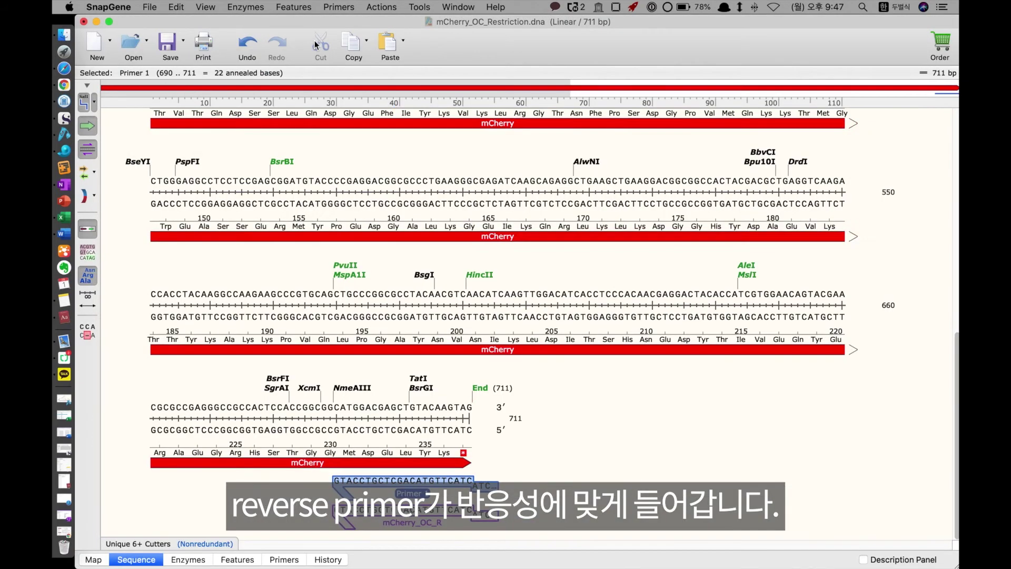
key("Return")
left_click(493, 385)
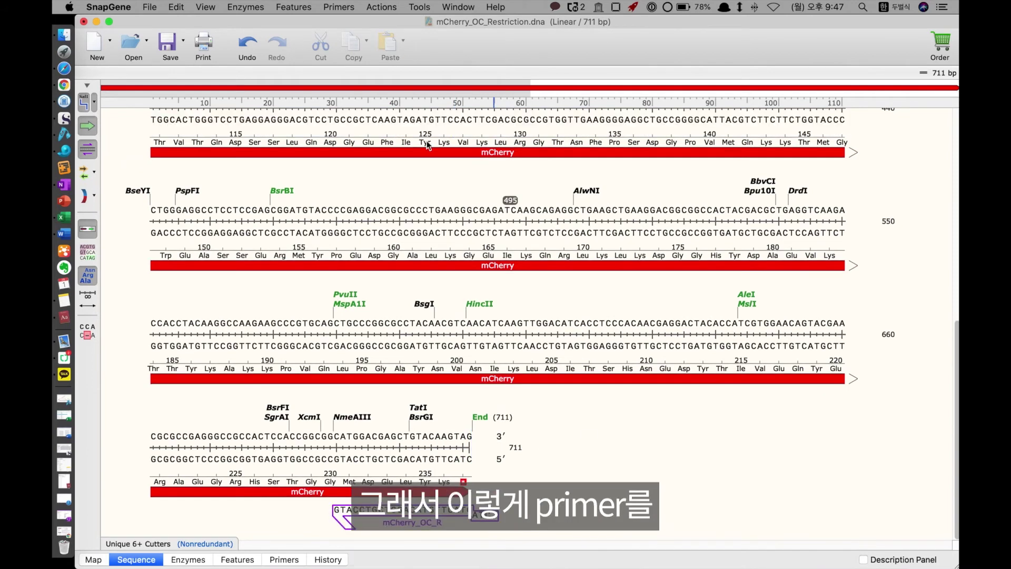
left_click(487, 514)
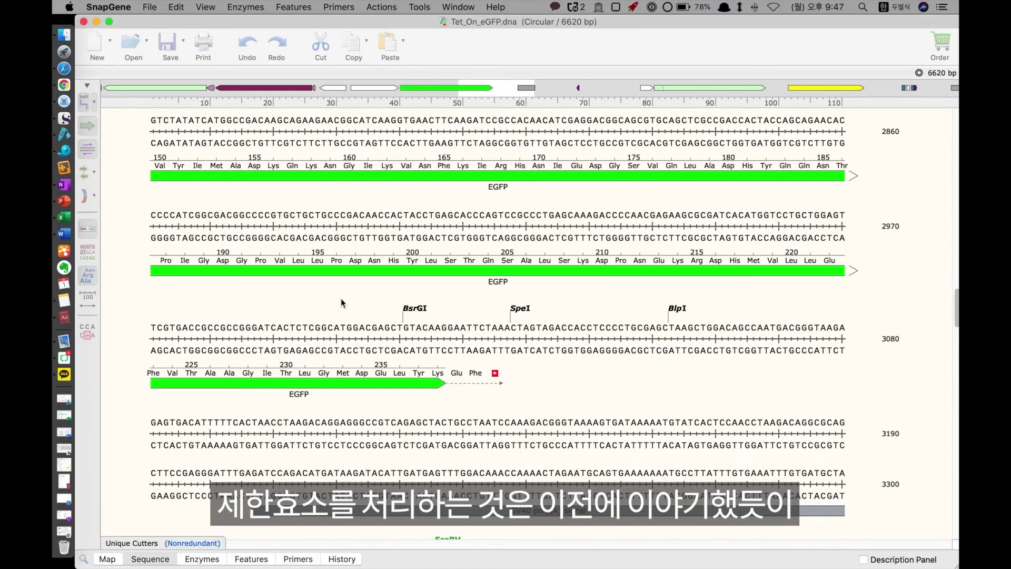
- Start an In-Fusion single-fragment insertion into Tet_On_eGFP.dna, linearizing the vector with KpnI and SpeI to replace the region between them
left_click(381, 7)
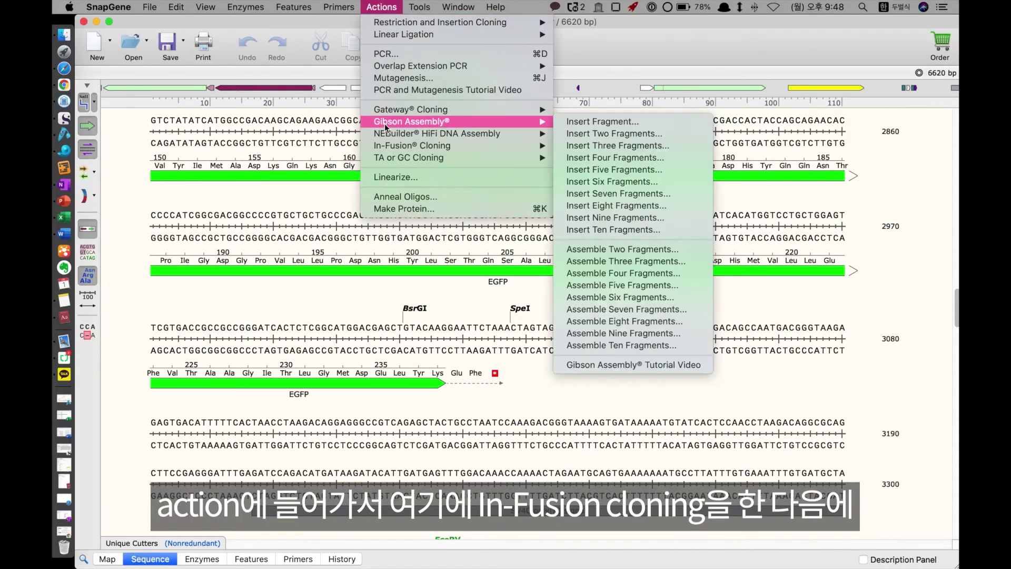
mouse_move(401, 146)
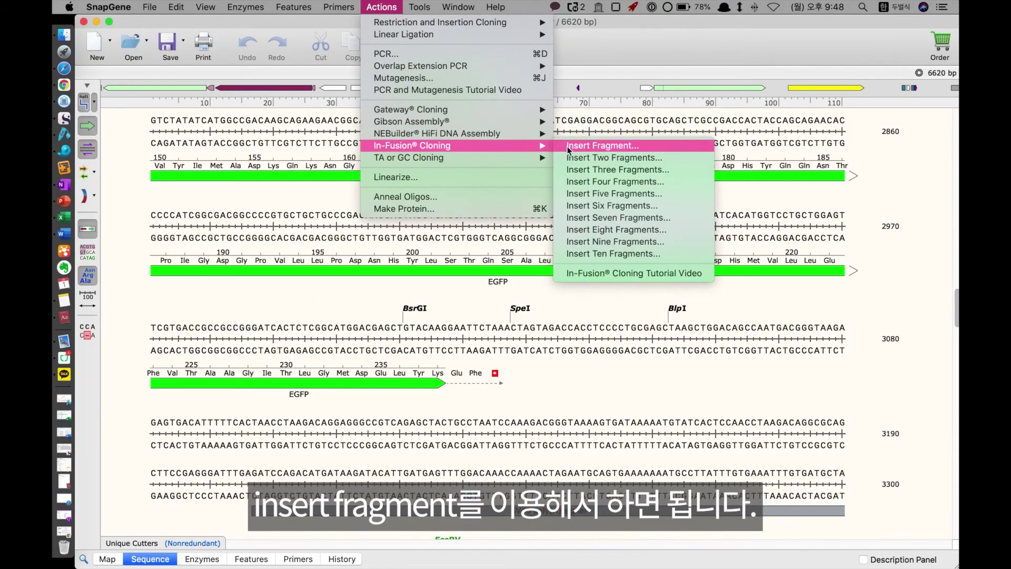
left_click(597, 150)
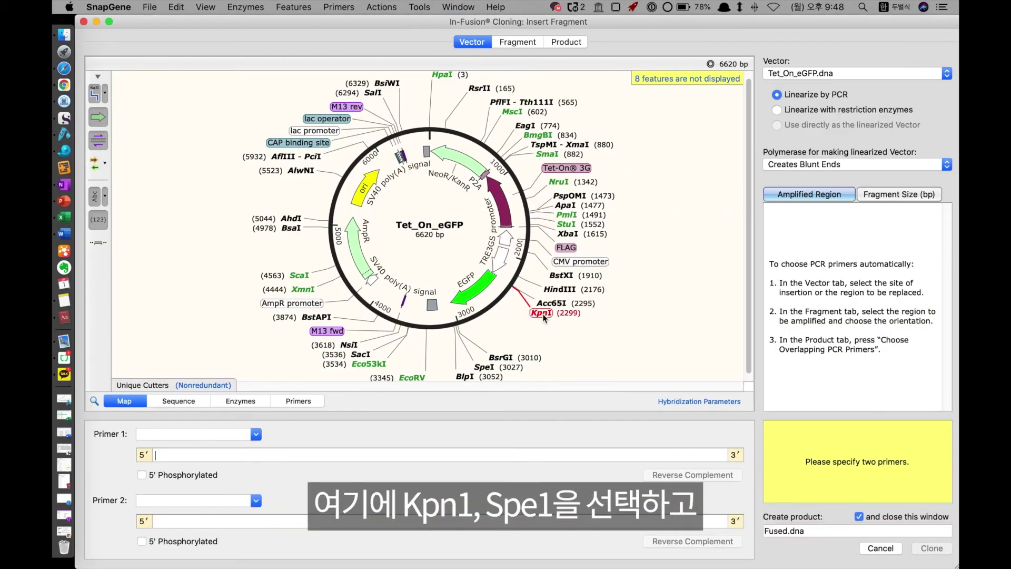
left_click(542, 313)
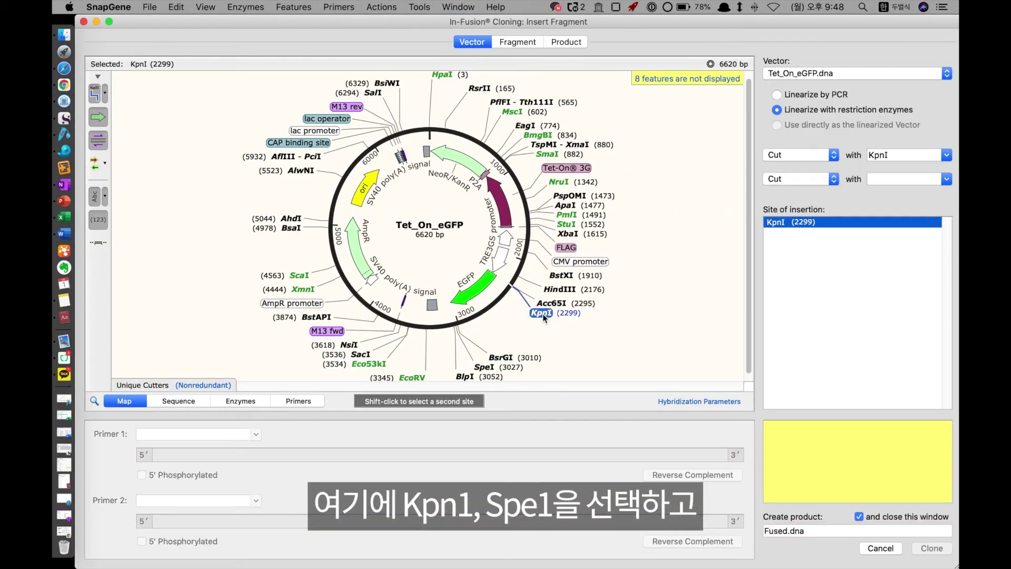
left_click(484, 367, "shift")
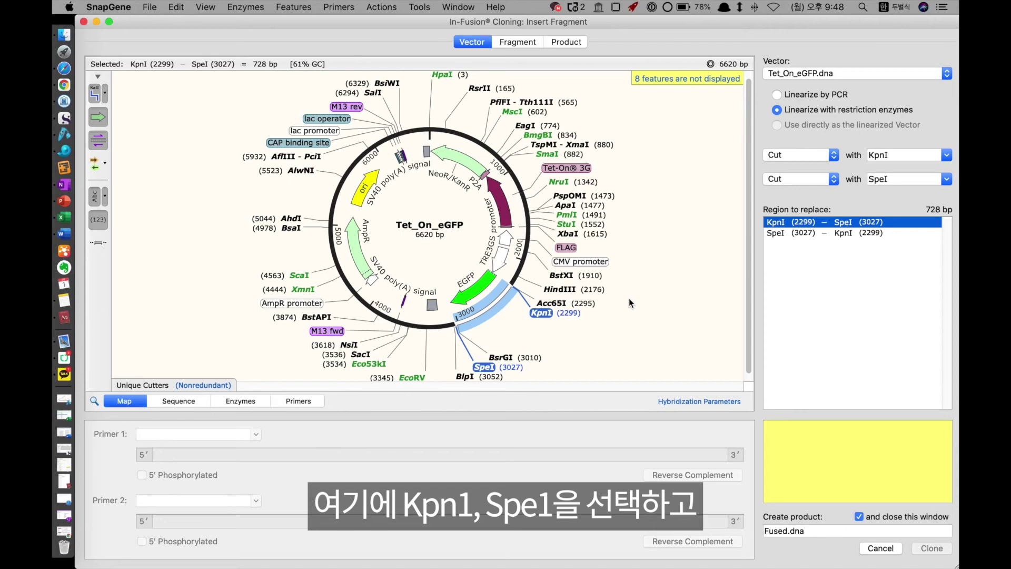
- Use mCherry_OC_Restriction.dna as the fragment, amplified with primers mCherry_OC_F and mCherry_OC_R, and check the cloning product
left_click(518, 42)
left_click(790, 73)
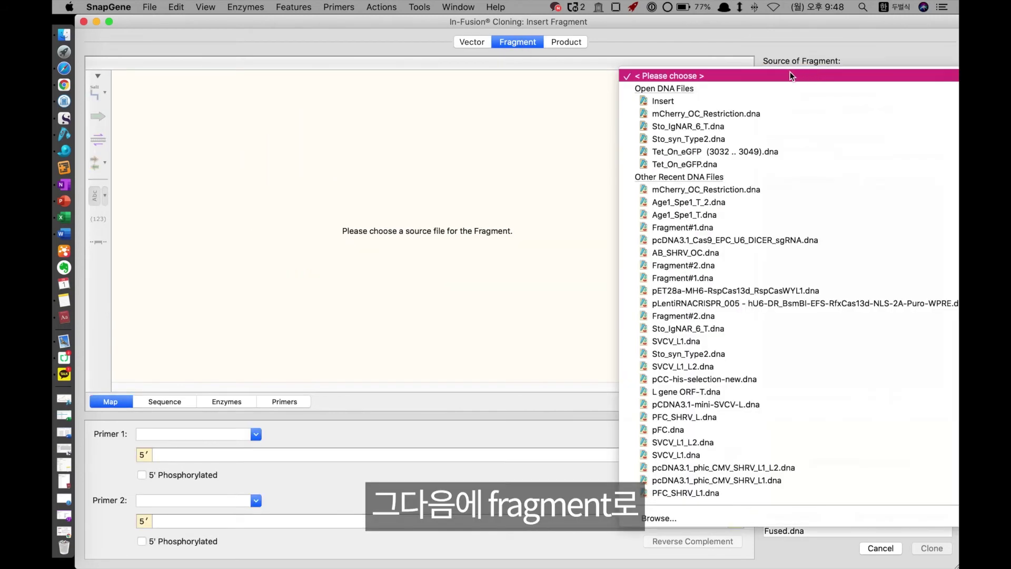
left_click(744, 112)
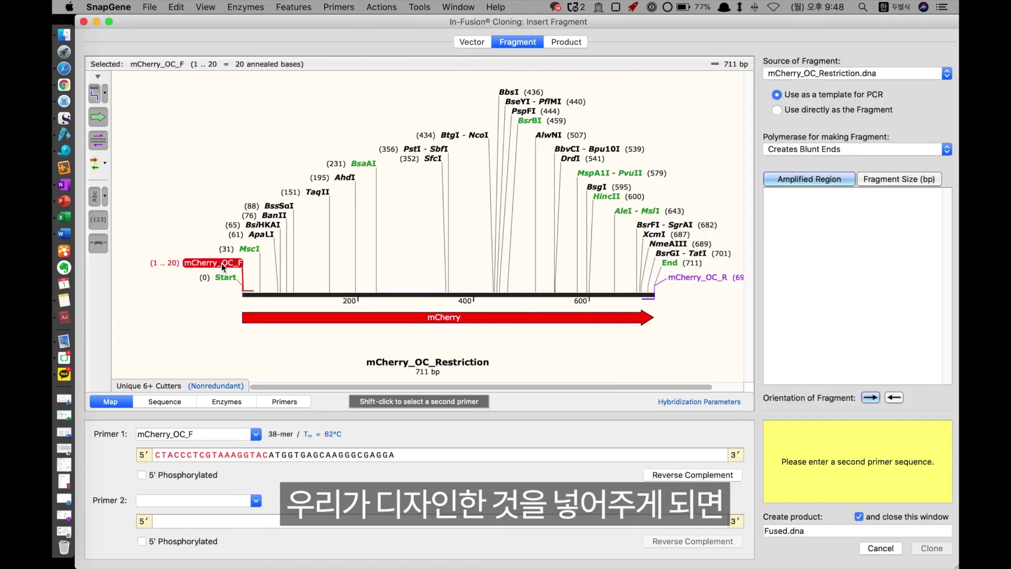
left_click(699, 277, "shift")
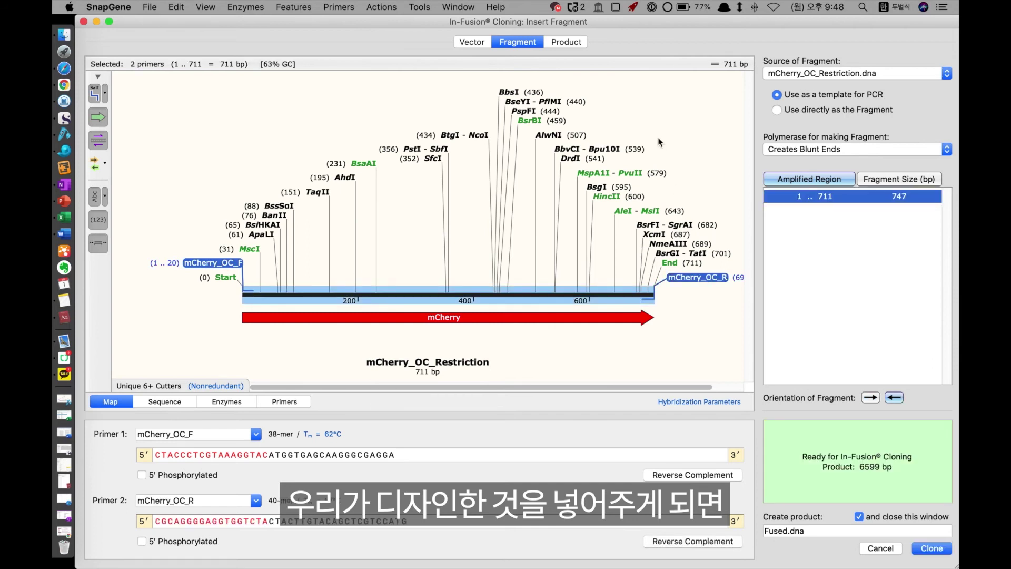
left_click(565, 43)
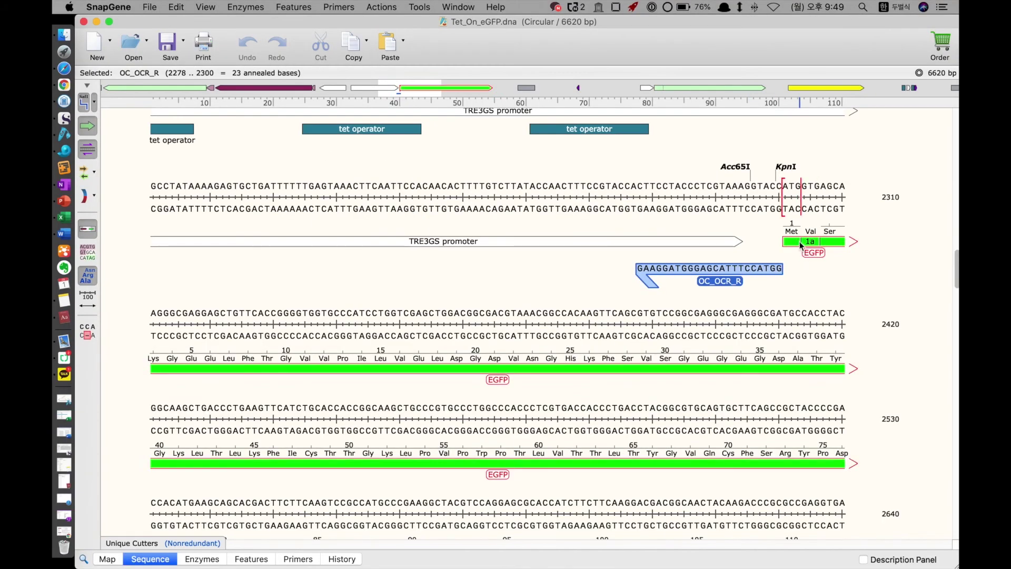
- Select the whole EGFP reading frame in Tet_On_eGFP from its start codon through the stop codon, bases 2301 to 3026
left_click(797, 237)
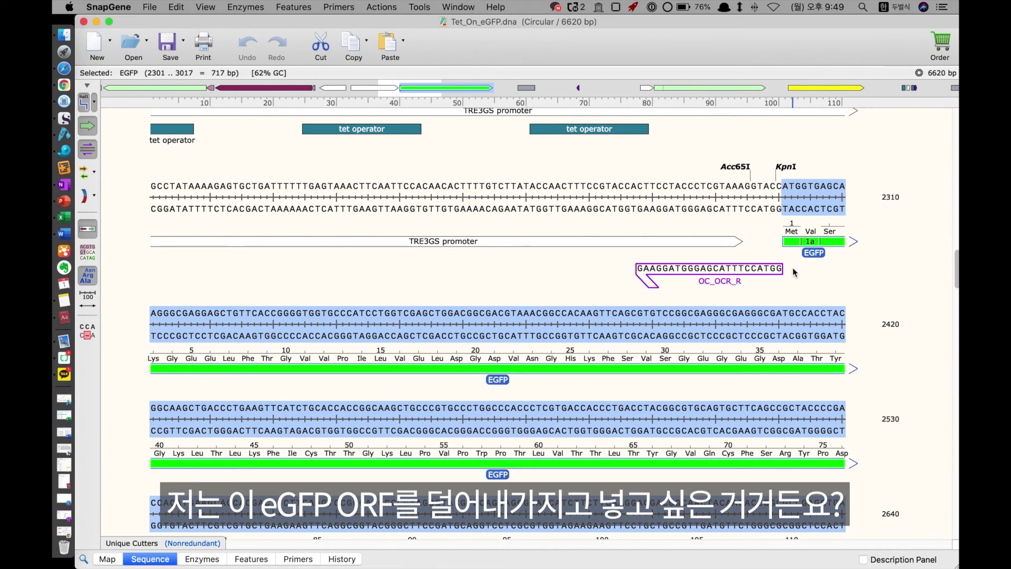
scroll(795, 273, "down", 10)
left_click(413, 354)
scroll(580, 368, "up", 15)
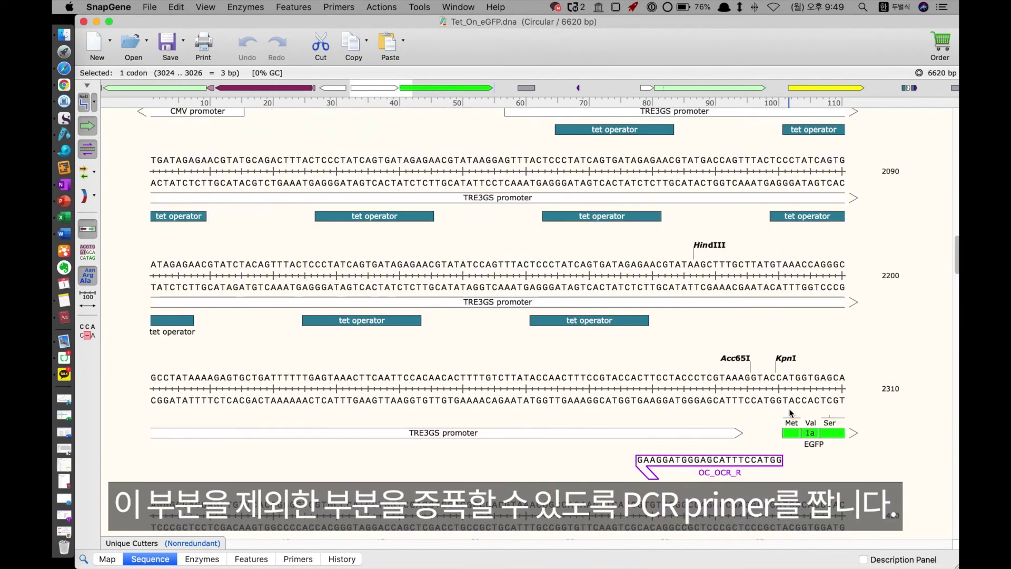
left_click_drag(790, 431, 513, 266)
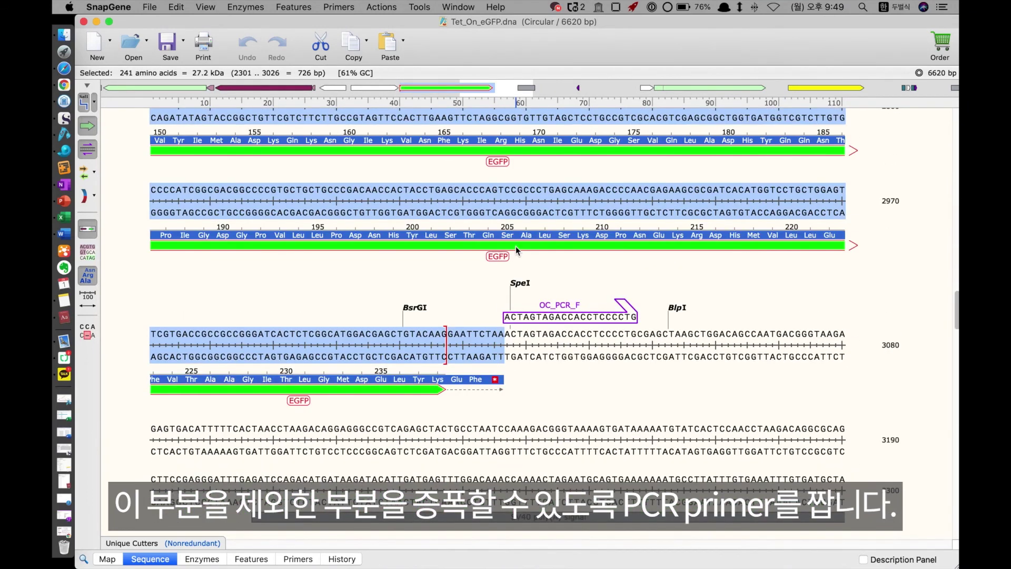
scroll(516, 252, "up", 12)
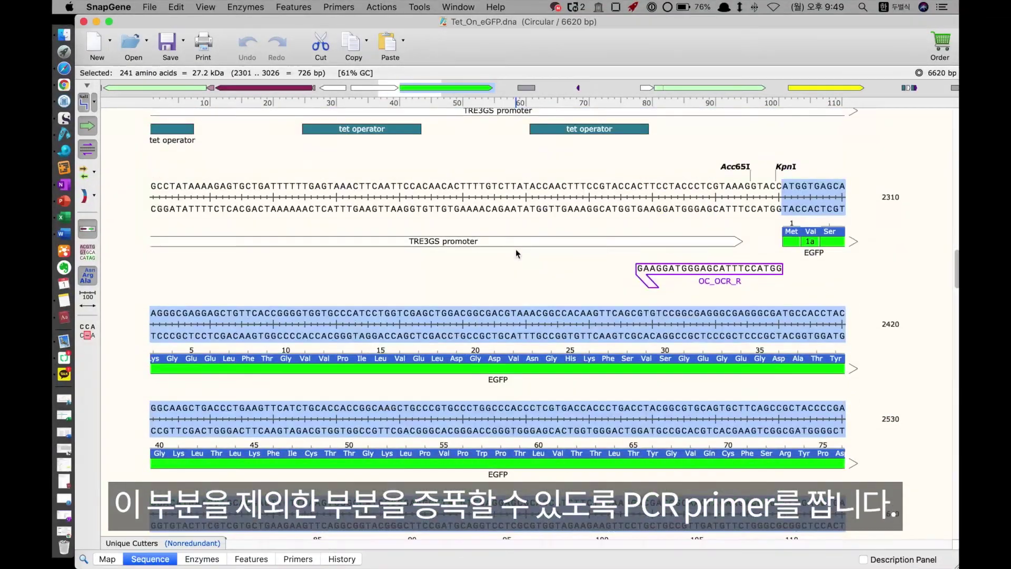
- Select primers OC_PCR_F and OC_OCR_R together to examine the vector region they amplify around EGFP
scroll(516, 254, "down", 4)
scroll(516, 250, "down", 7)
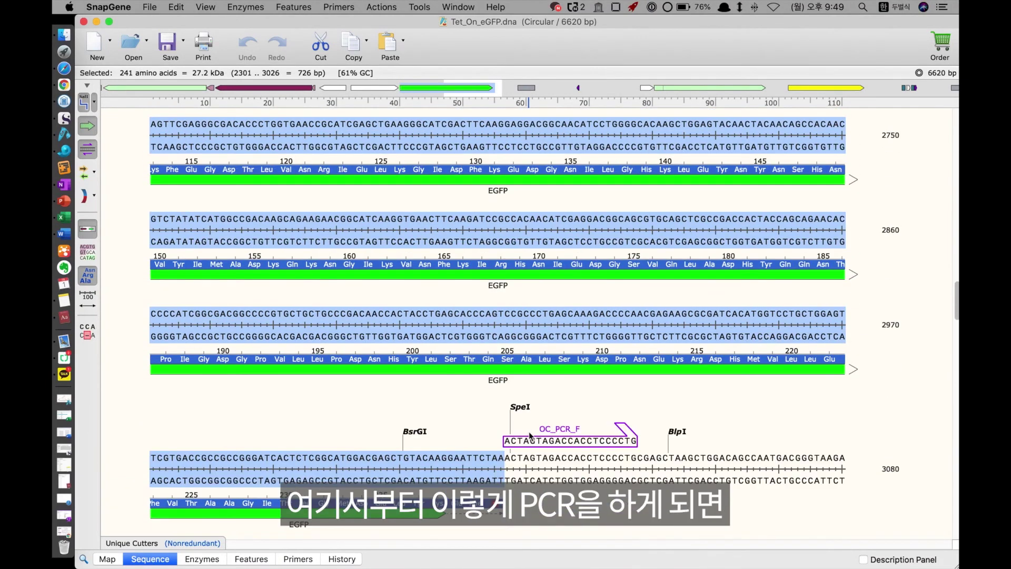
left_click(539, 442)
scroll(540, 443, "up", 8)
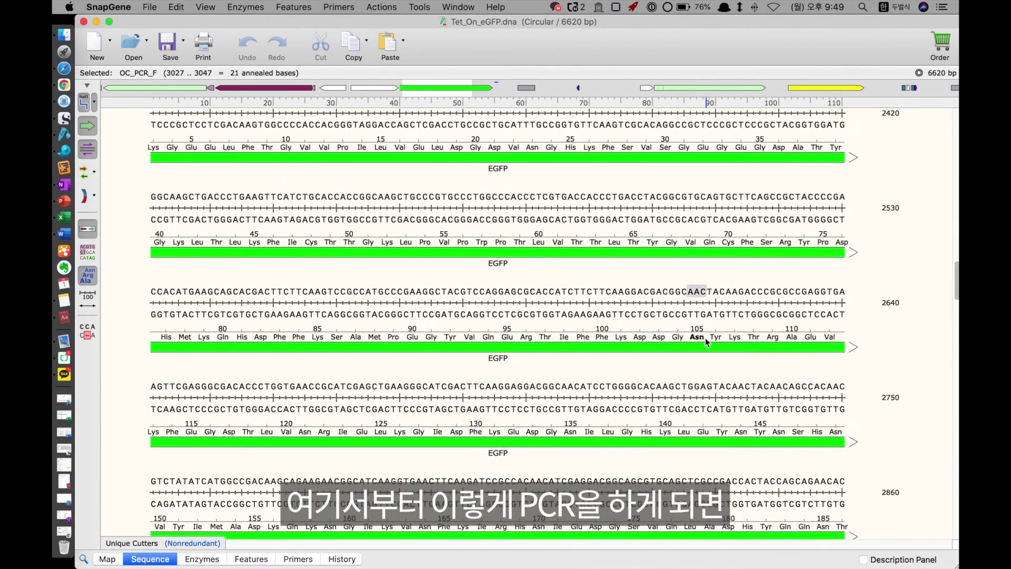
left_click(758, 271, "shift")
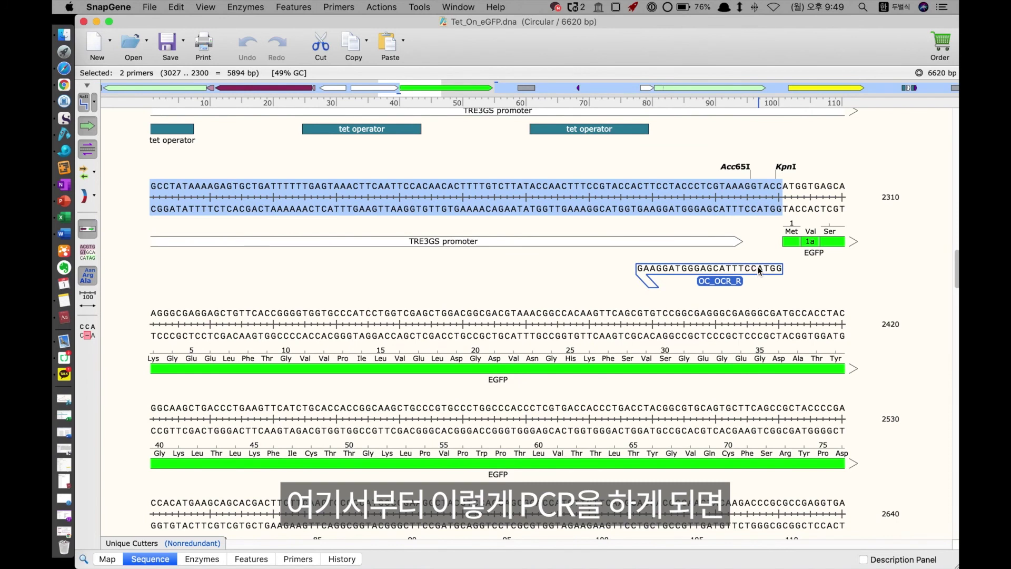
scroll(815, 247, "down", 3)
scroll(610, 279, "down", 5)
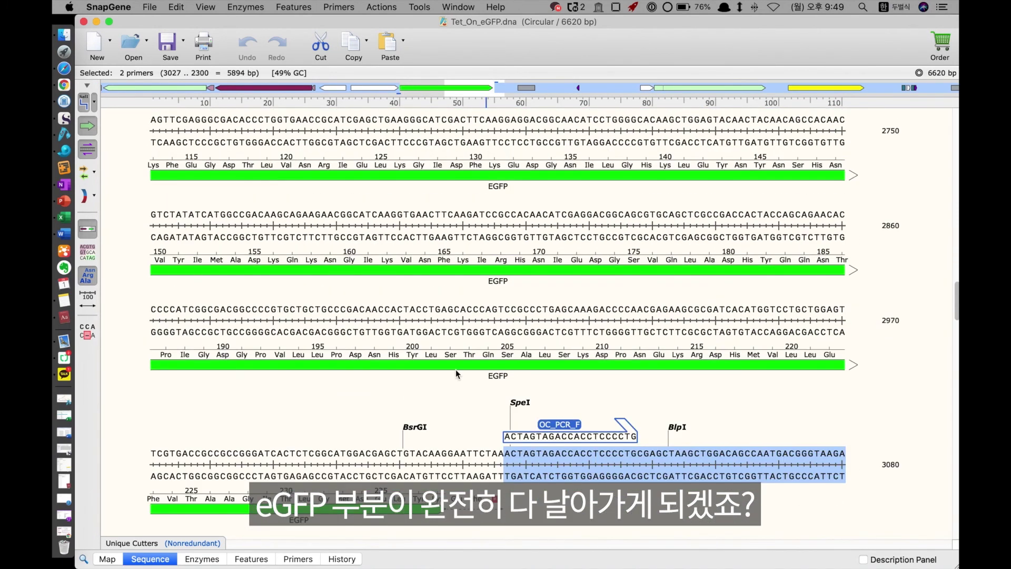
- Select the 18 bp directly upstream of the EGFP start codon, bases 2283 to 2300, as the forward primer overlap
scroll(440, 363, "up", 10)
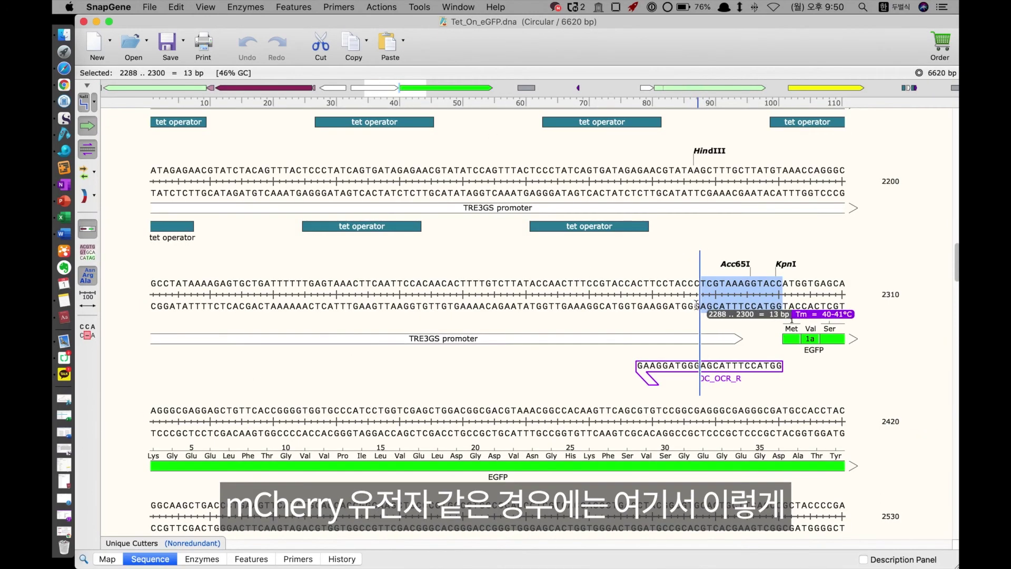
left_click_drag(697, 305, 657, 304)
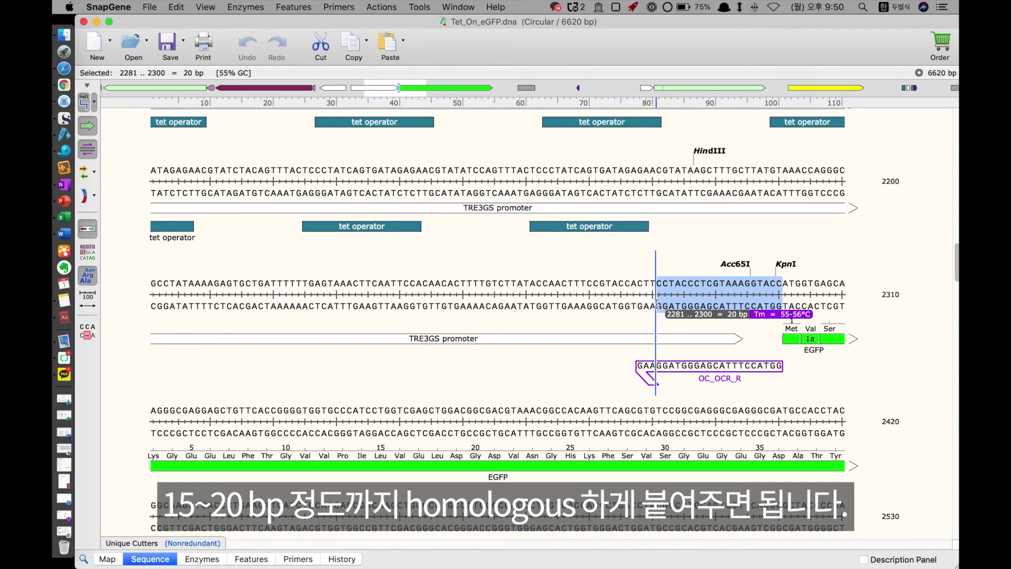
left_click_drag(657, 304, 669, 304)
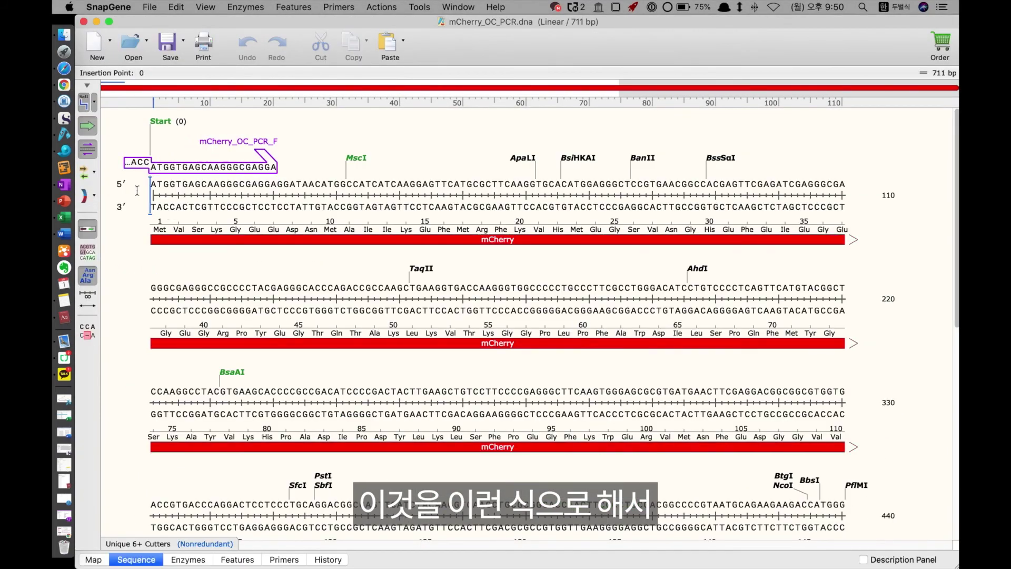
- Try adding a top-strand primer on the first 20 bases of mCherry with the 18 bp upstream vector overlap as its 5' overhang
left_click_drag(151, 183, 277, 182)
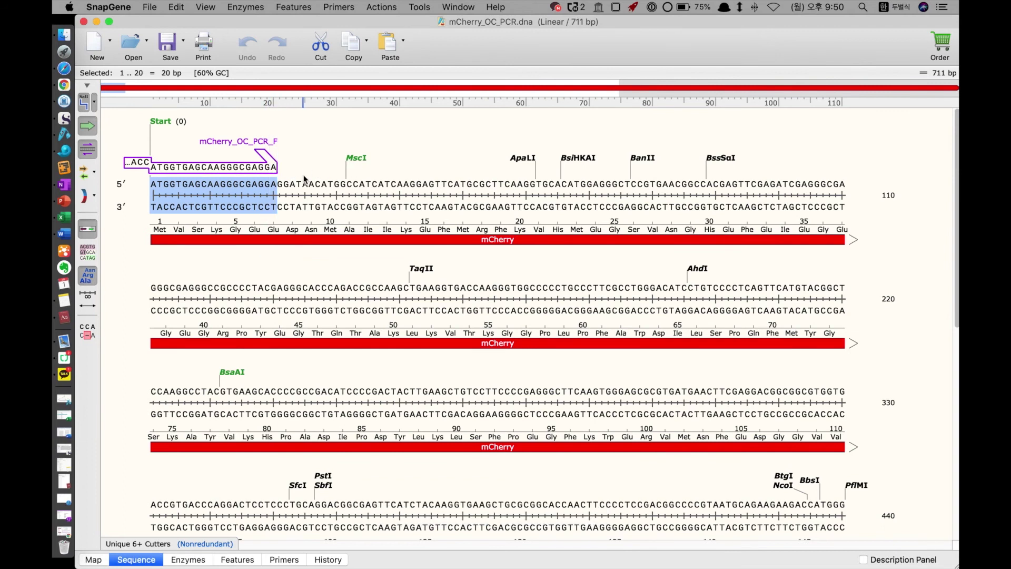
left_click(333, 7)
left_click(356, 22)
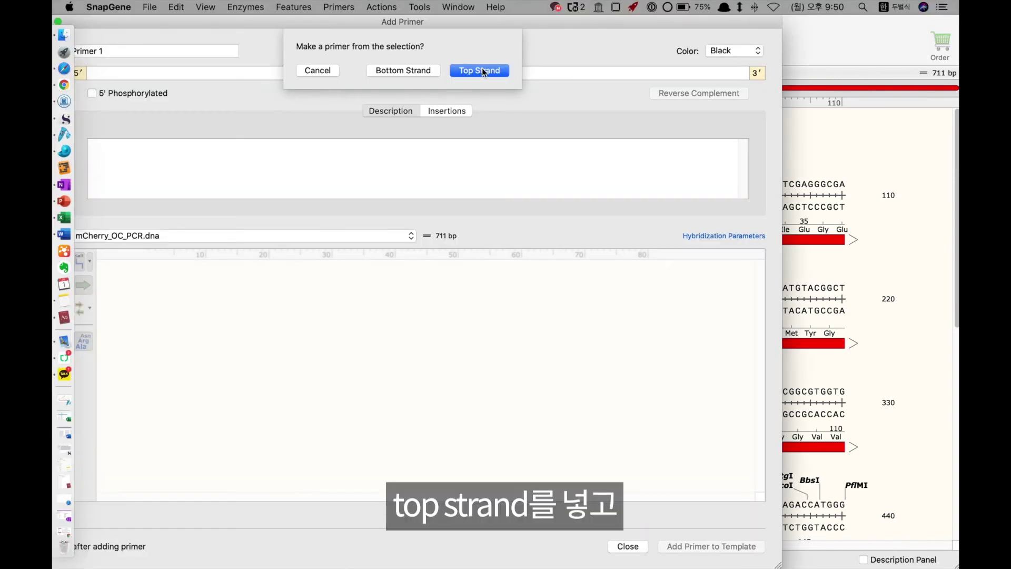
left_click(482, 68)
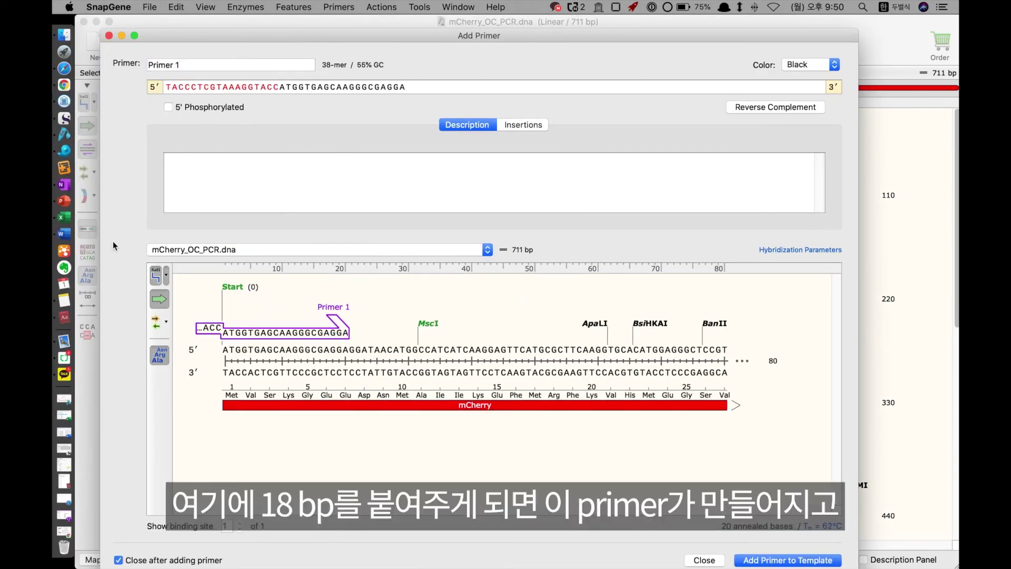
key("Return")
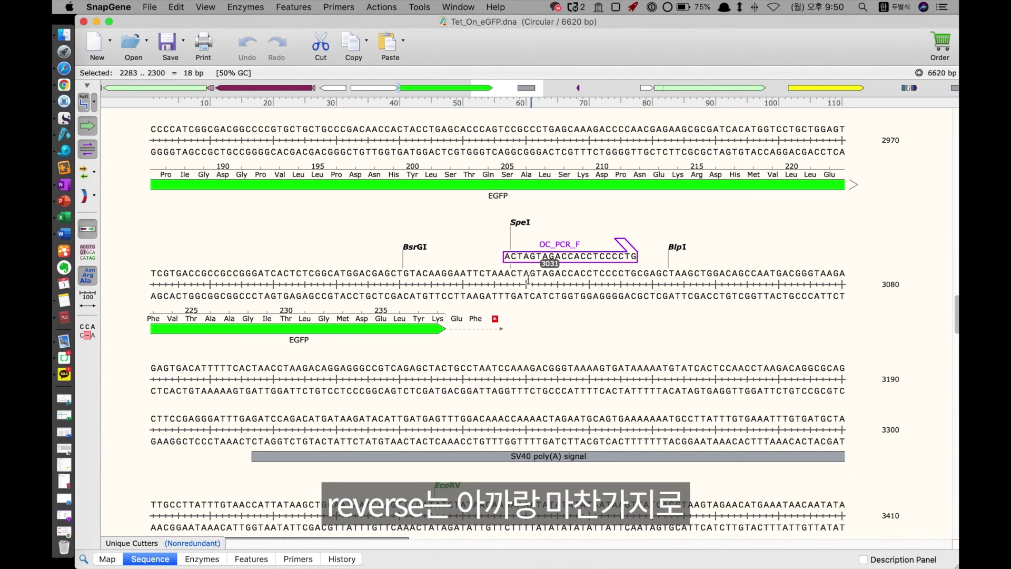
- Select the 18 bp downstream of the EGFP stop codon, bases 3027 to 3044, and copy their reverse complement using a new DNA file
left_click_drag(505, 273, 616, 273)
left_click(605, 227)
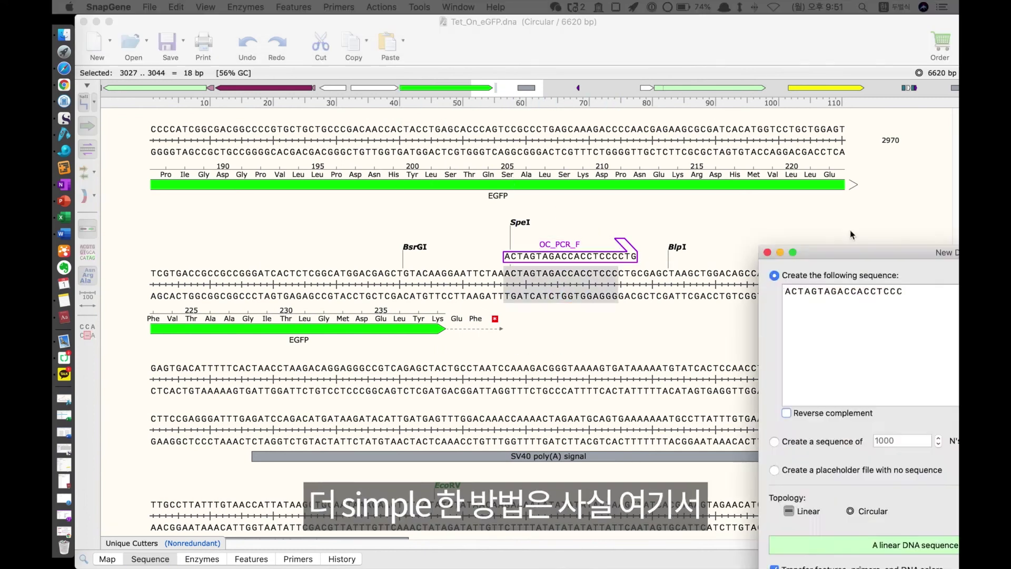
left_click_drag(974, 248, 367, 227)
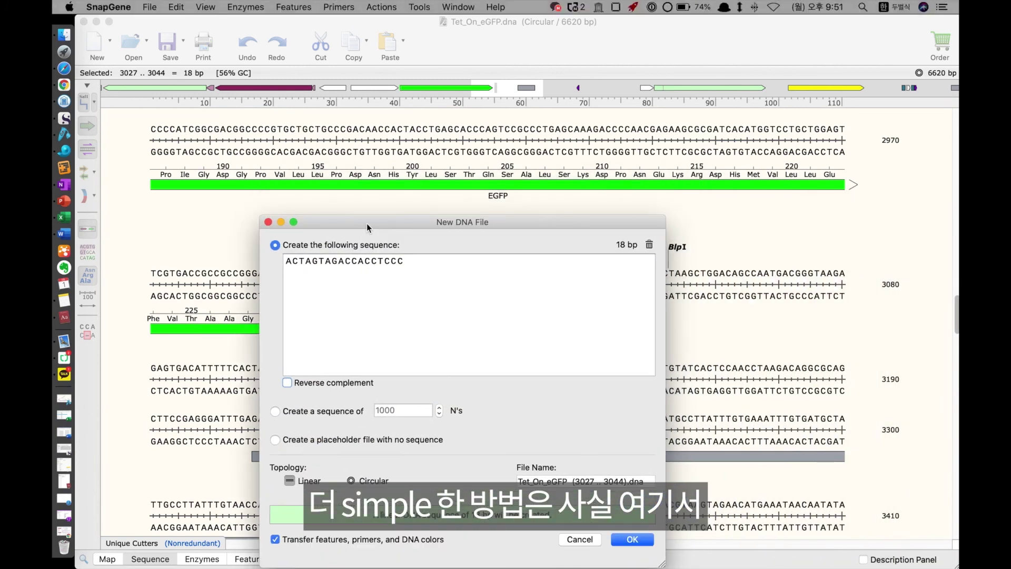
key("Escape")
key("super+n")
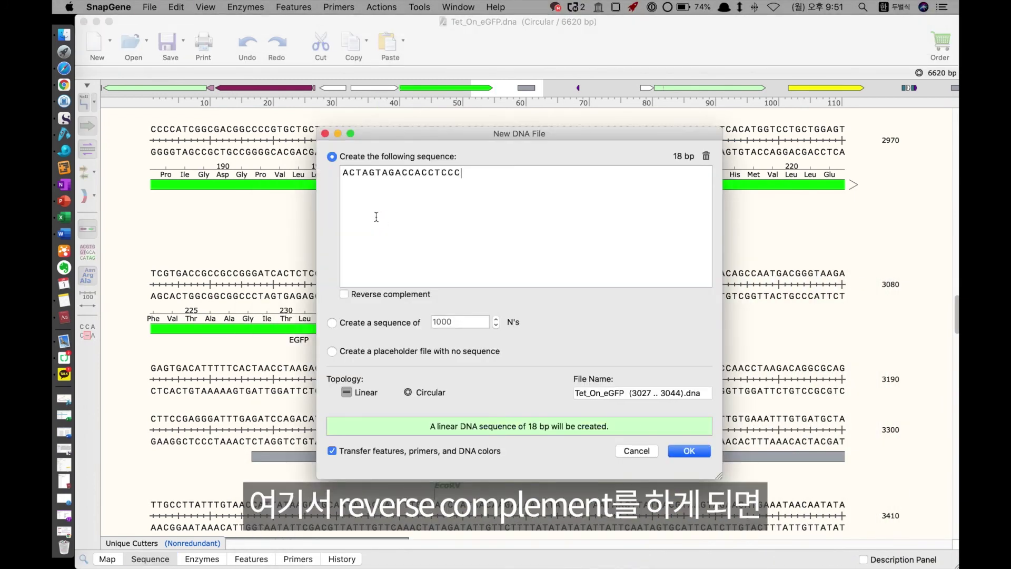
left_click(404, 295)
key("super+a")
key("super+c")
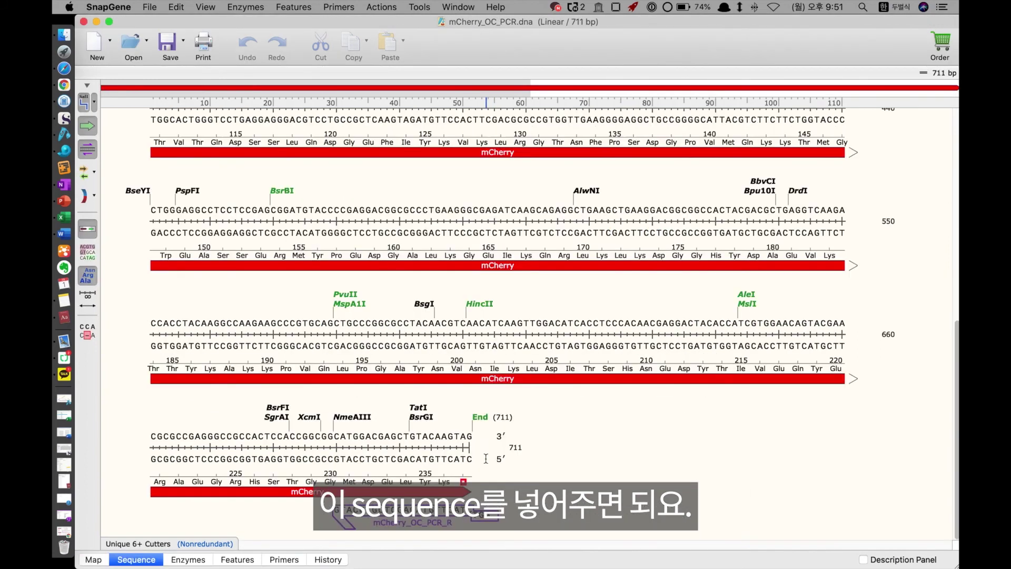
- Try adding a bottom-strand primer on mCherry bases 690 to 711 with the overhang GGGAGGTGGTCTACTAGT at its 5' end
left_click_drag(472, 447, 334, 449)
key("super+k")
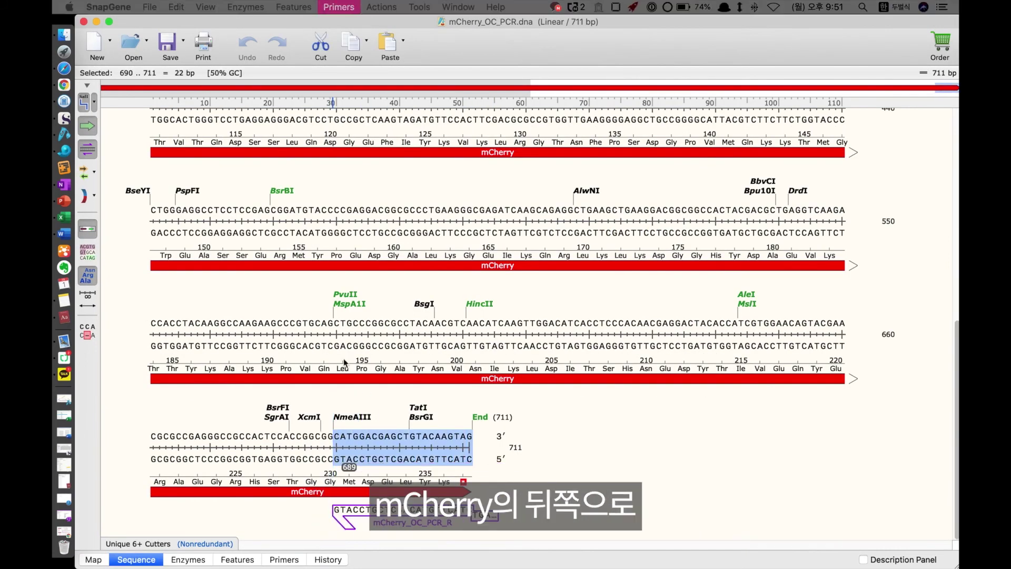
left_click(453, 71)
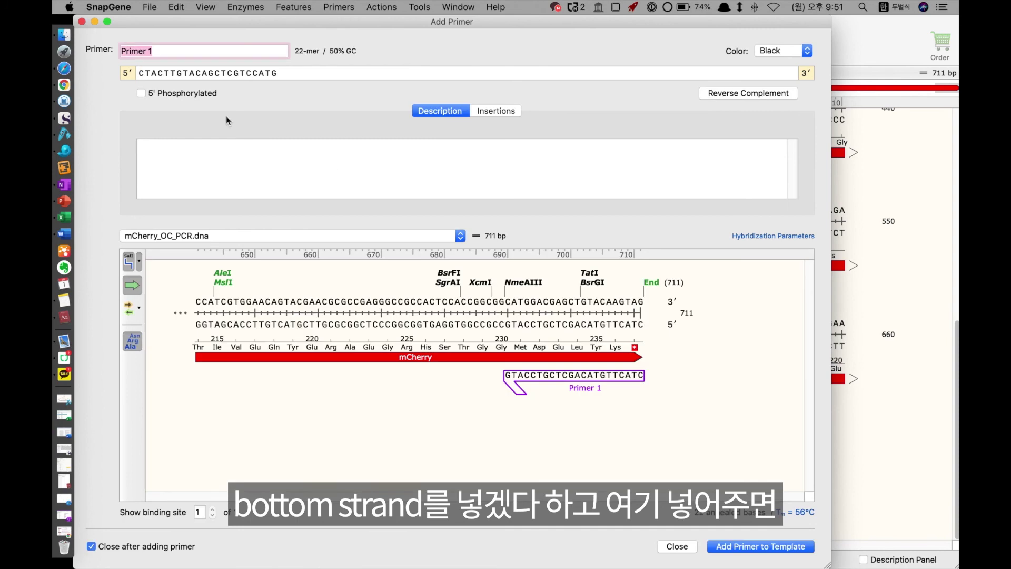
left_click(138, 73)
key("super+v")
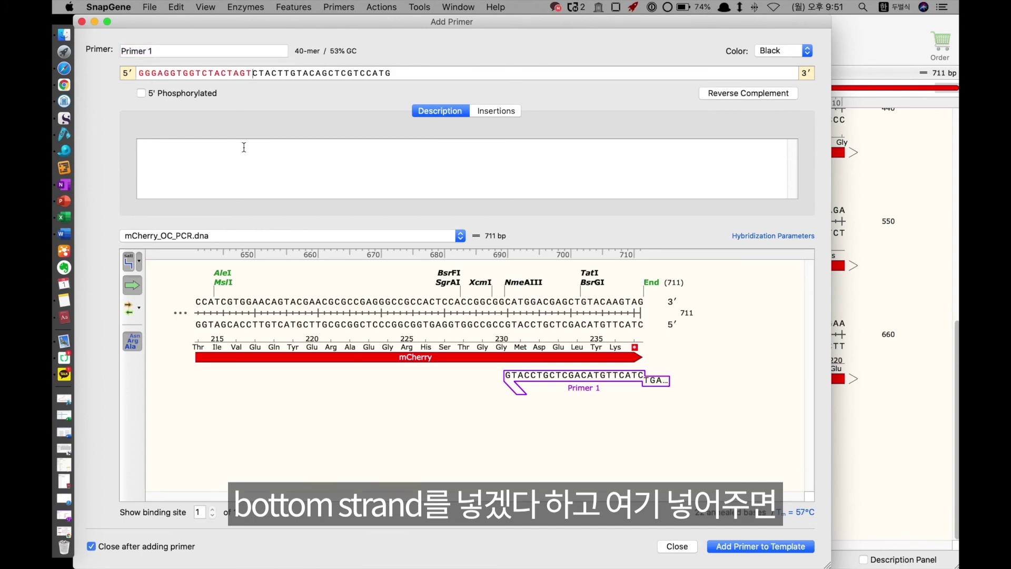
key("Return")
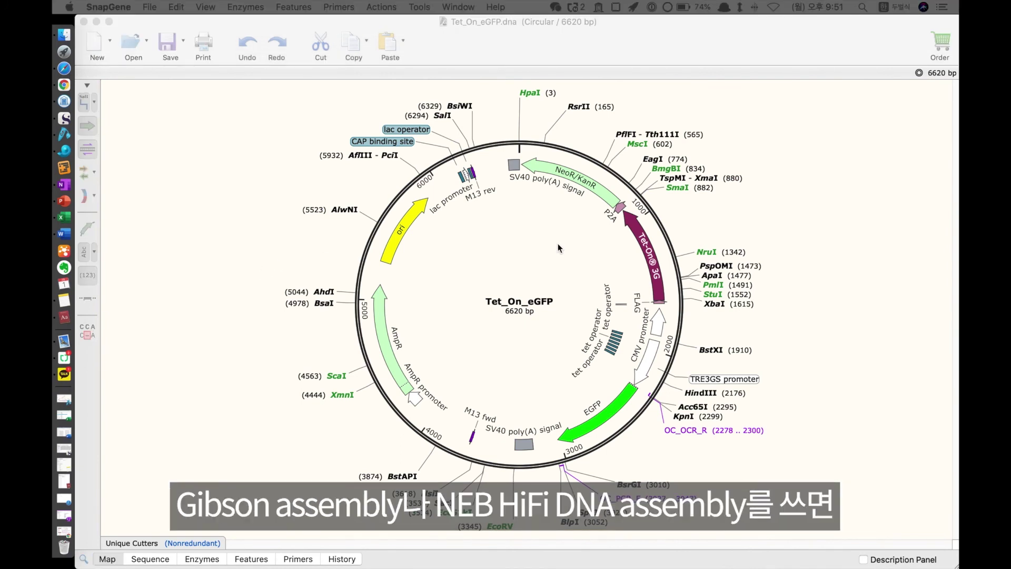
left_click(396, 7)
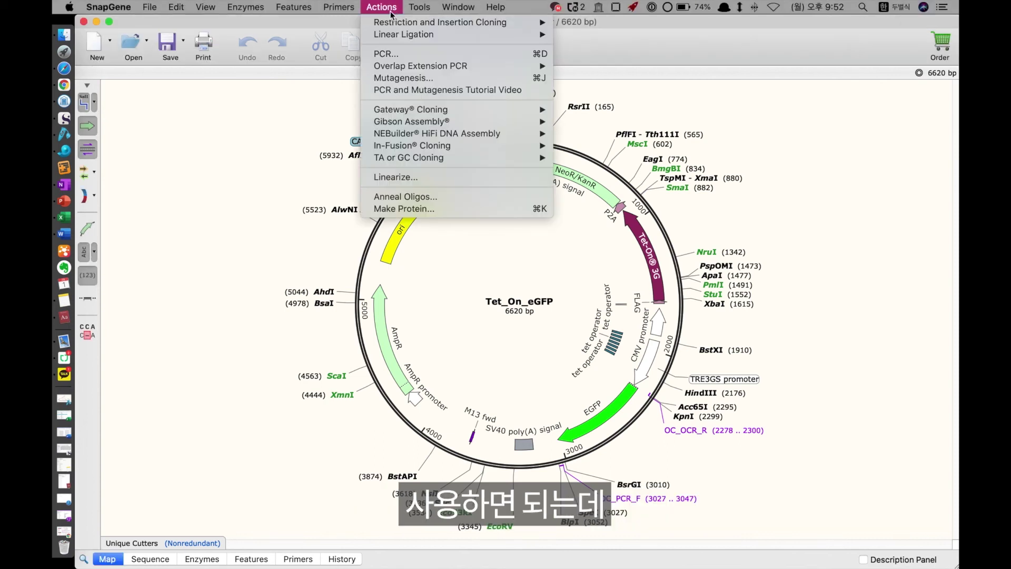
mouse_move(554, 138)
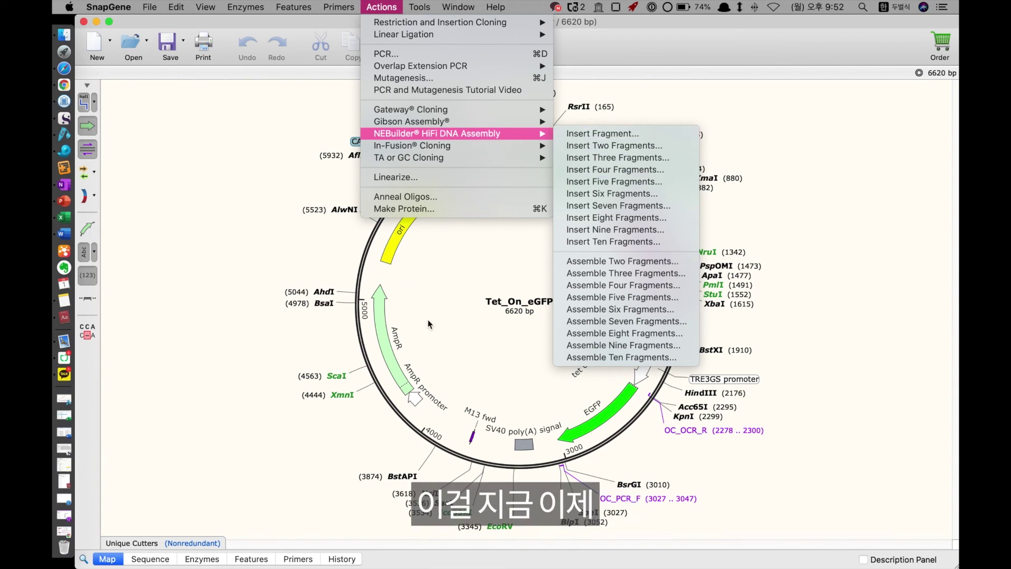
key("Escape")
left_click_drag(562, 466, 369, 255)
left_click_drag(498, 220, 648, 399)
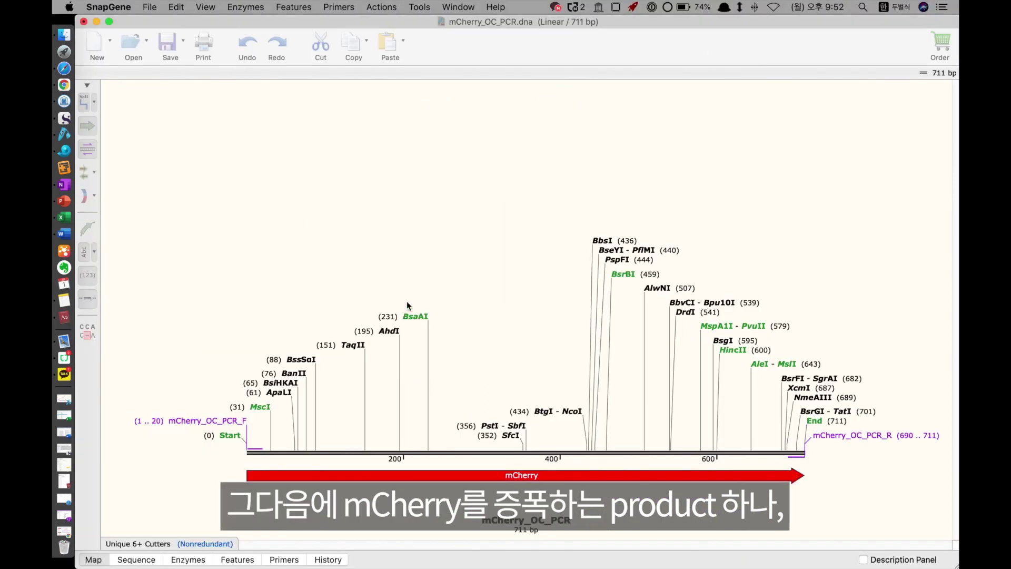
- Start a two-fragment NEBuilder HiFi DNA Assembly and define Fragment 1 from mCherry_OC_PCR.dna with primers mCherry_OC_PCR_F and mCherry_OC_PCR_R
left_click(245, 428)
left_click(827, 438)
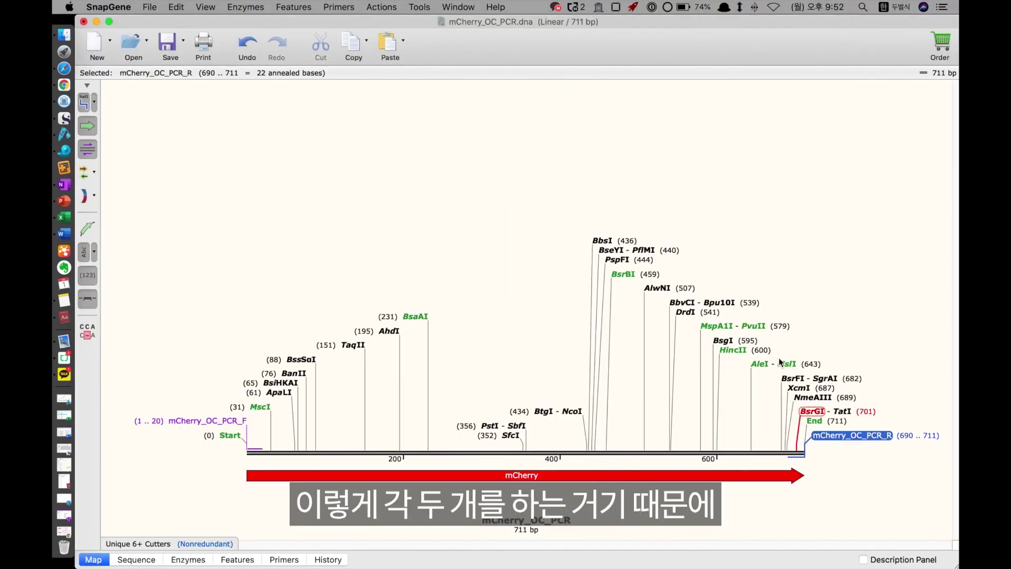
left_click(522, 265)
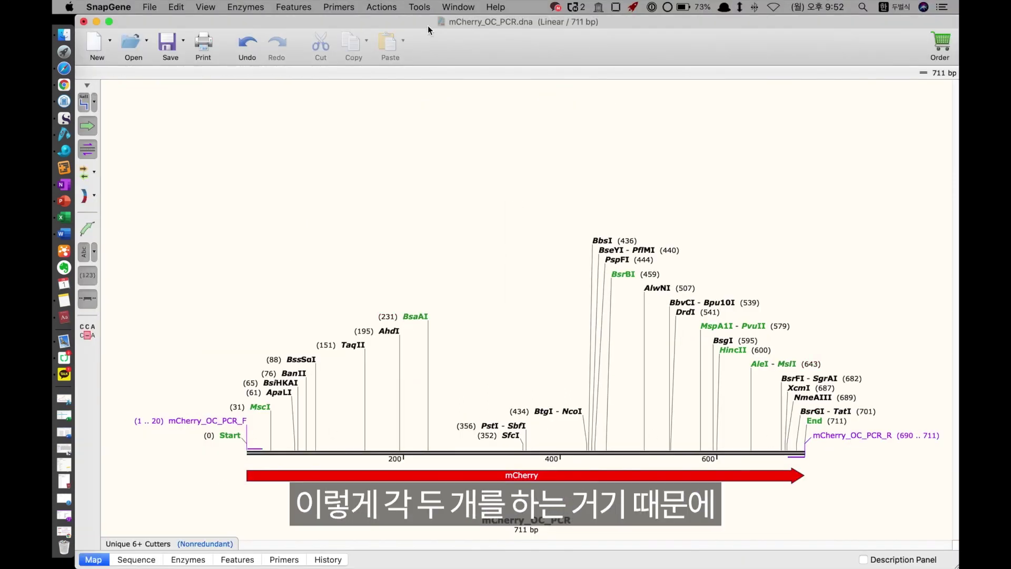
left_click(392, 7)
mouse_move(520, 137)
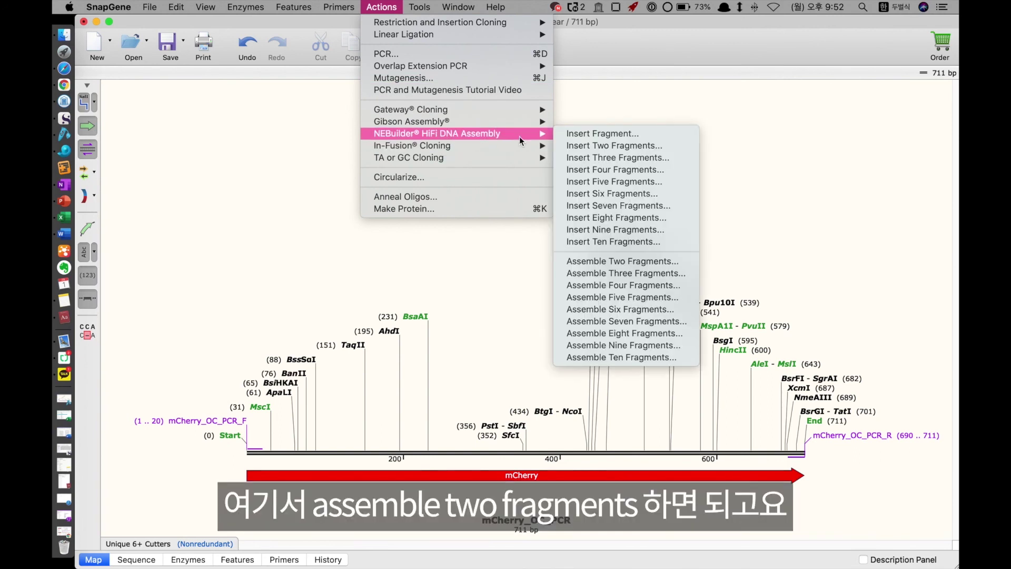
left_click(646, 265)
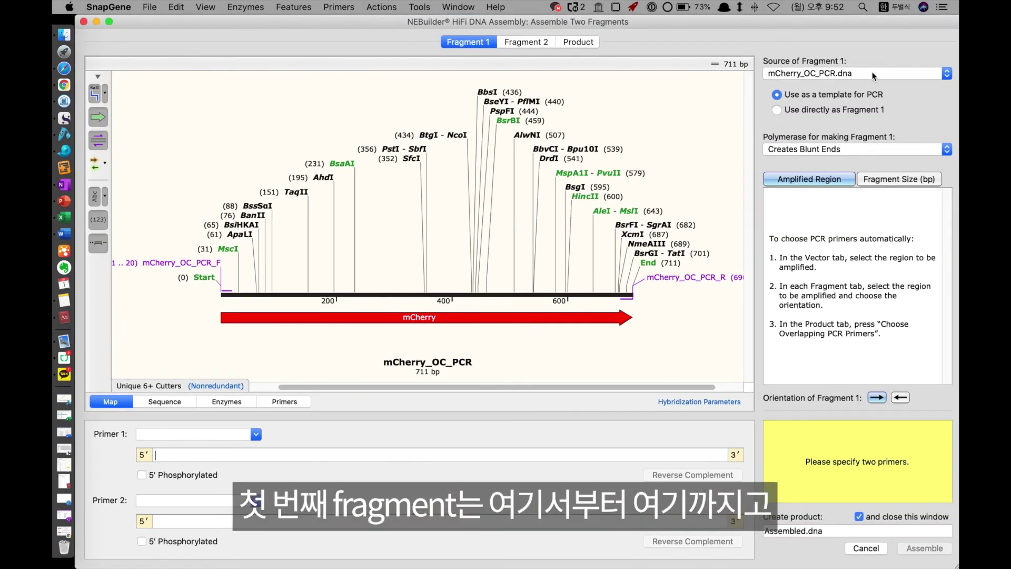
left_click(873, 73)
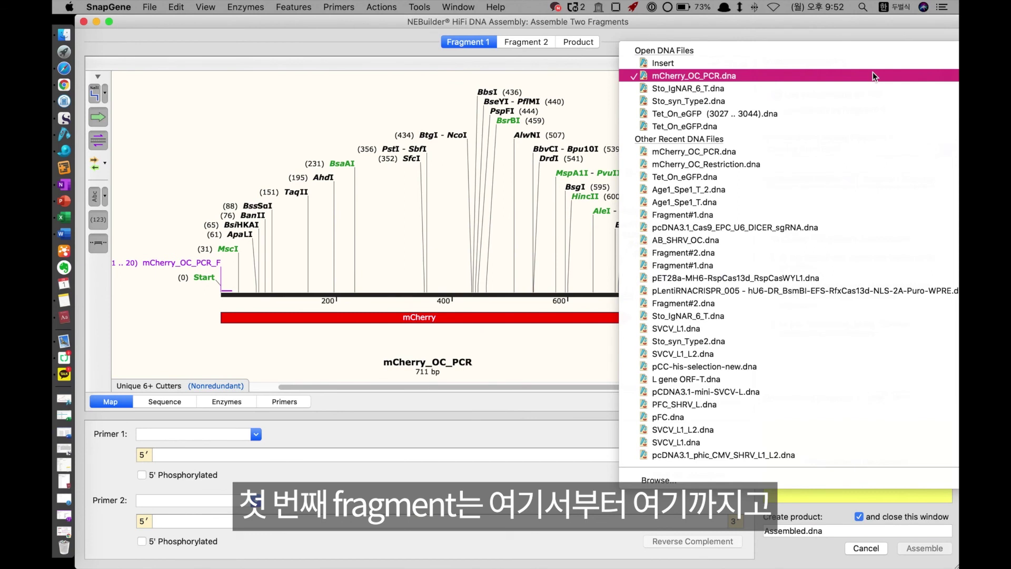
left_click(200, 264)
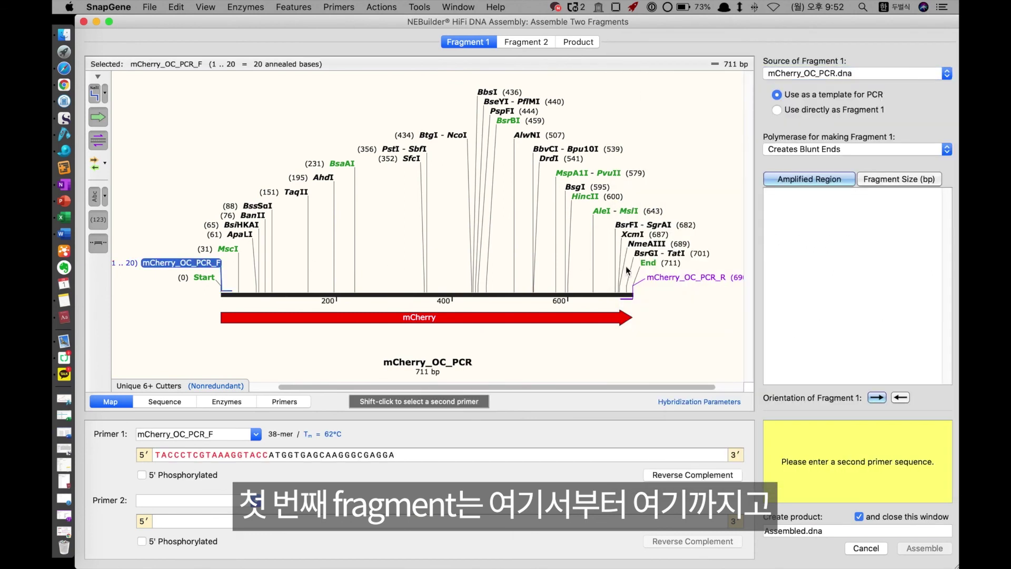
left_click(687, 277, "shift")
- Define Fragment 2 from Tet_On_eGFP.dna with primers OC_PCR_F and OC_OCR_R, and preview the assembled product
left_click(525, 41)
left_click(849, 69)
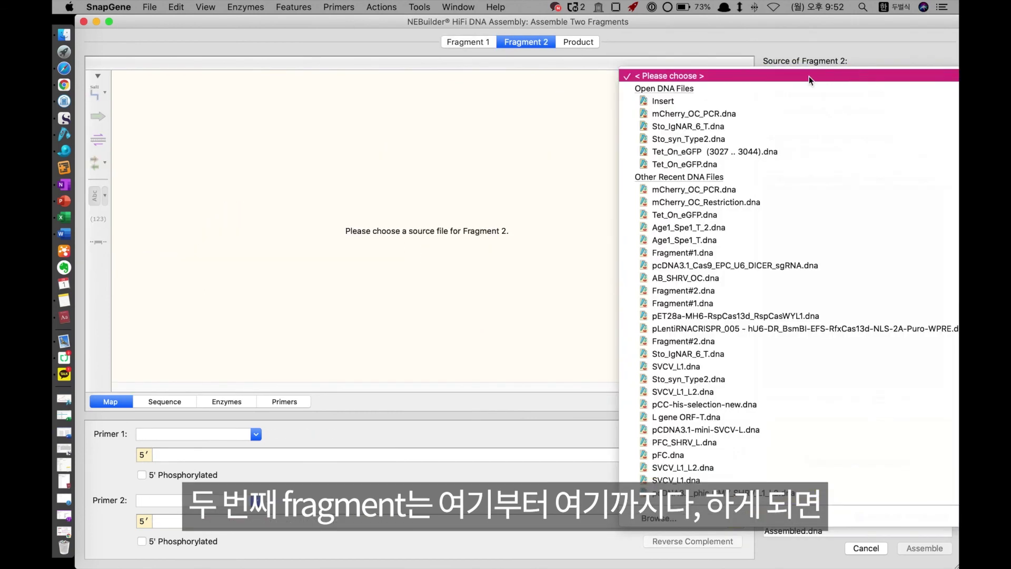
left_click(685, 164)
left_click(515, 363)
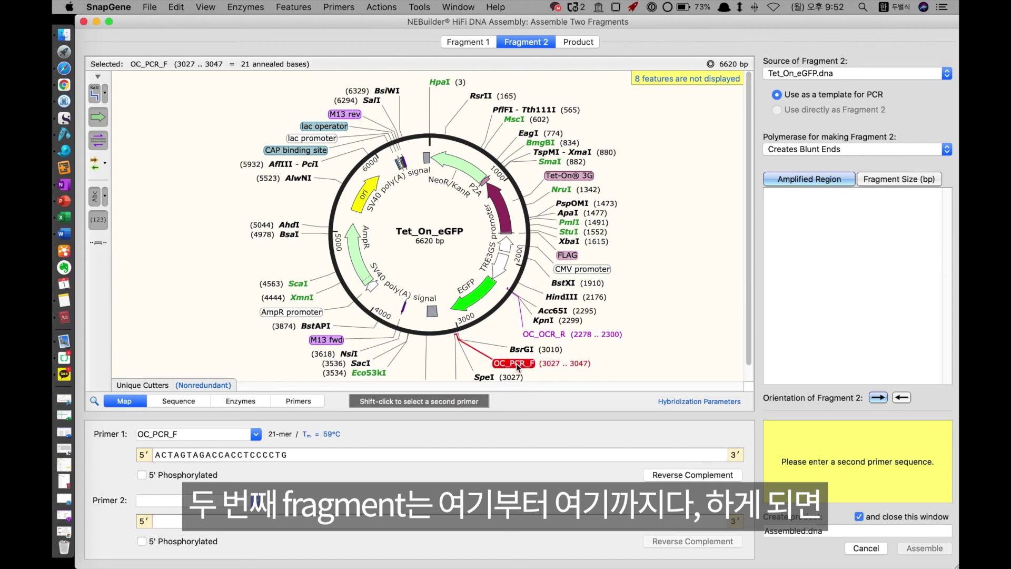
left_click(546, 334, "shift")
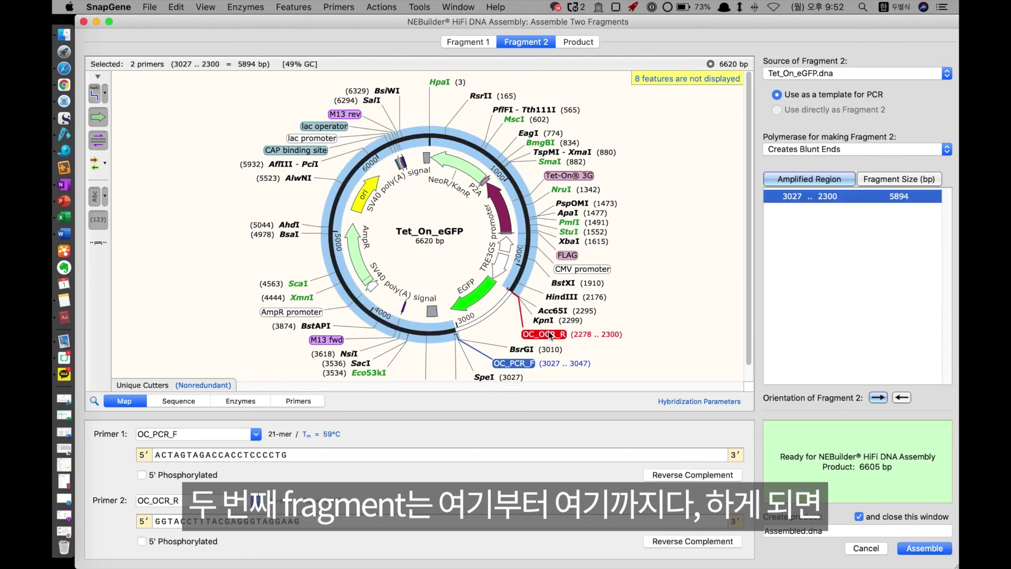
left_click(580, 43)
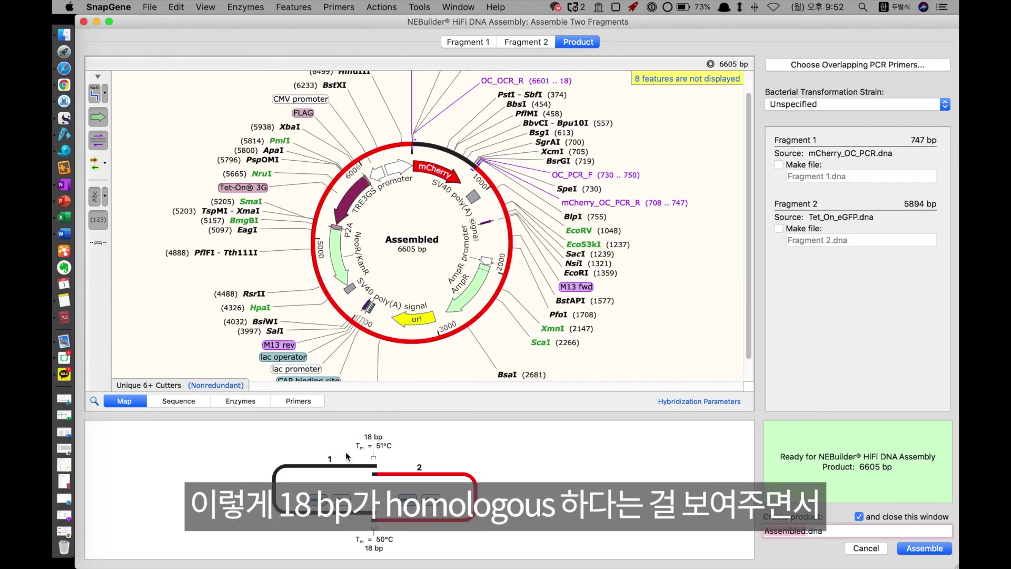